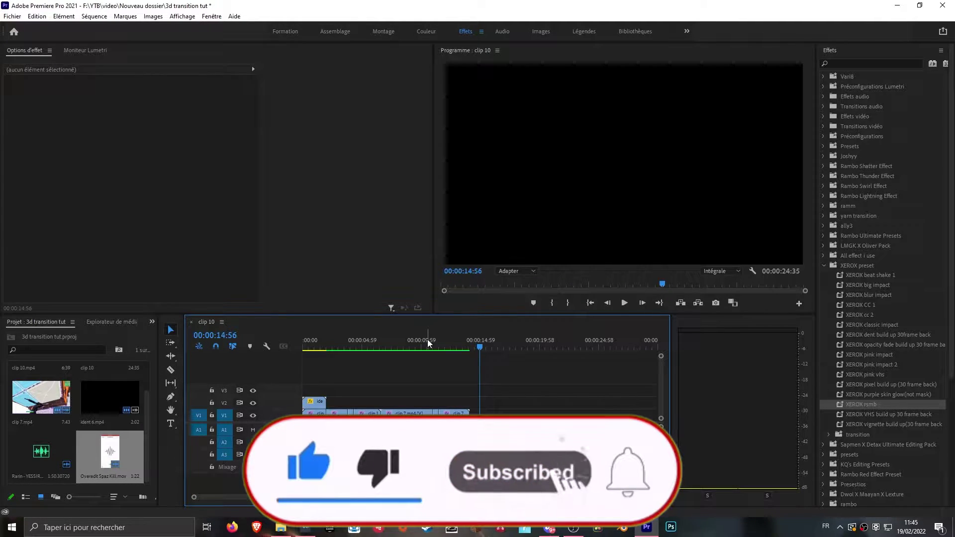
- Scrub the clip 10 sequence around eight seconds, then play the Fortnite footage from the start
left_click(395, 344)
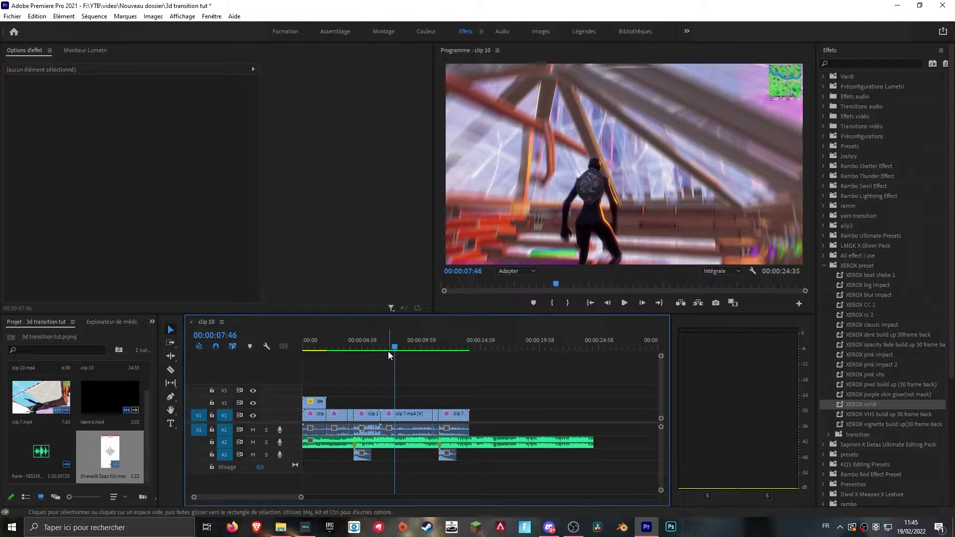
left_click_drag(389, 355, 410, 353)
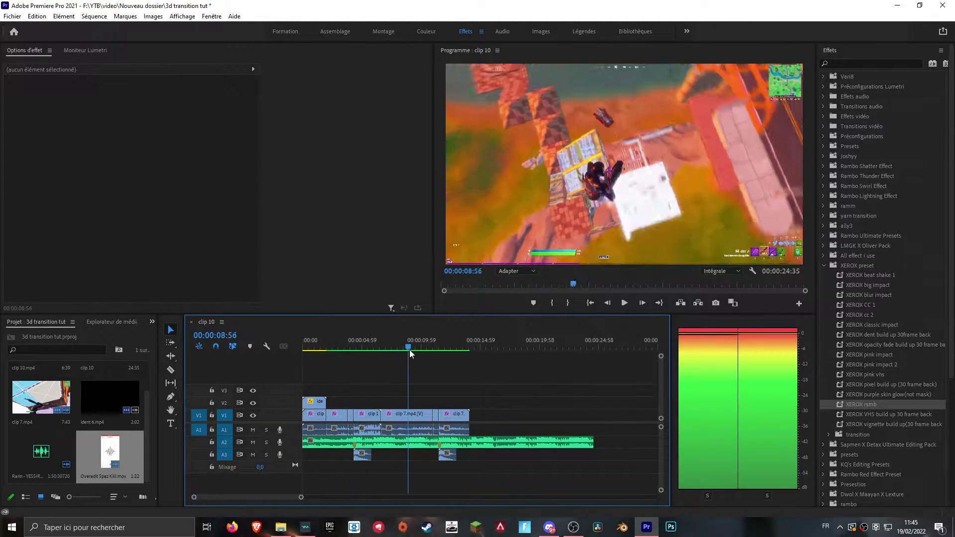
left_click_drag(401, 351, 300, 356)
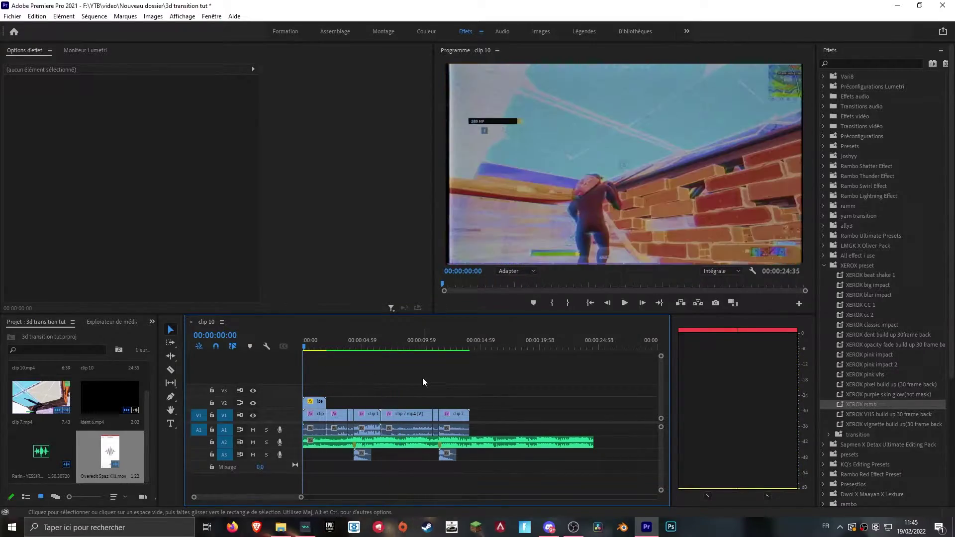
key("space")
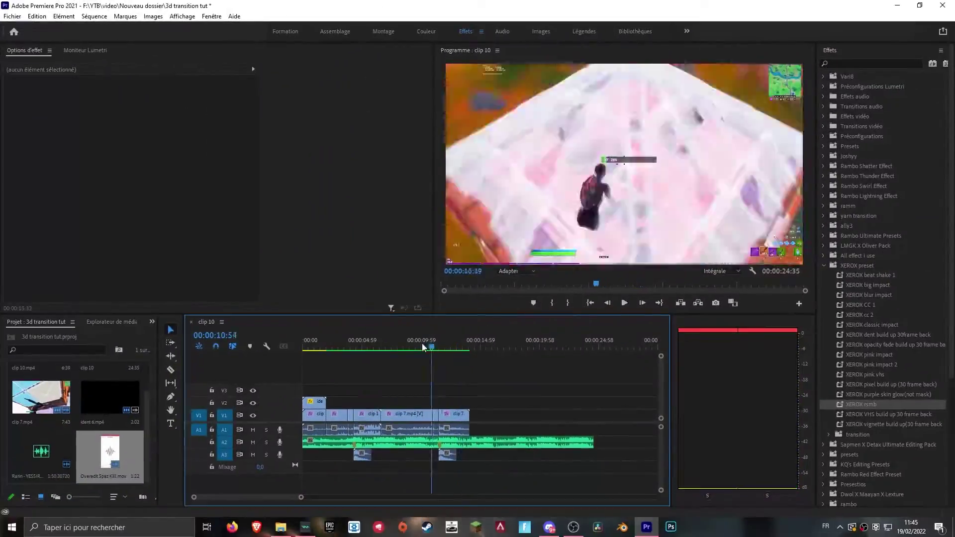
left_click(410, 346)
left_click_drag(410, 345, 392, 341)
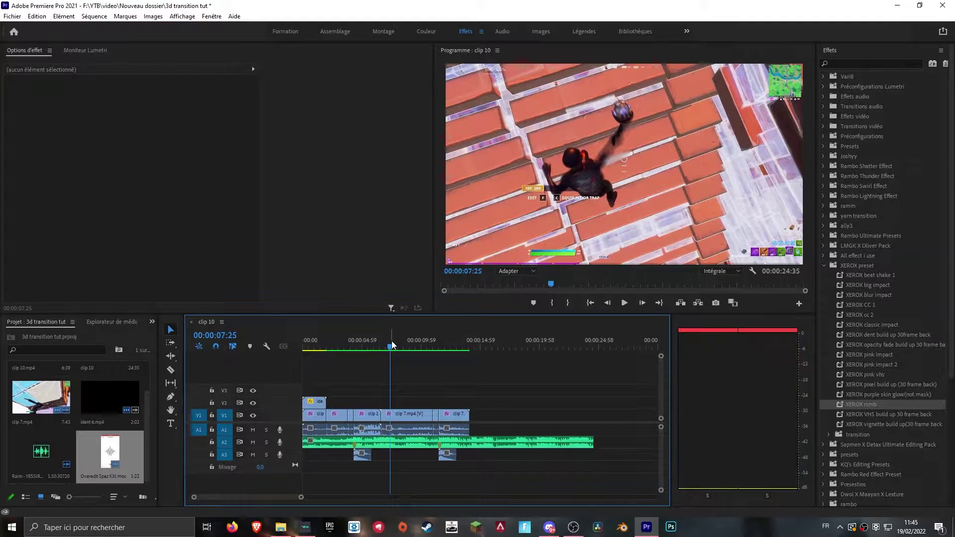
- Export the 00:00:06:40 frame as a JPEG still with 'Importer dans le projet' ticked
left_click(376, 347)
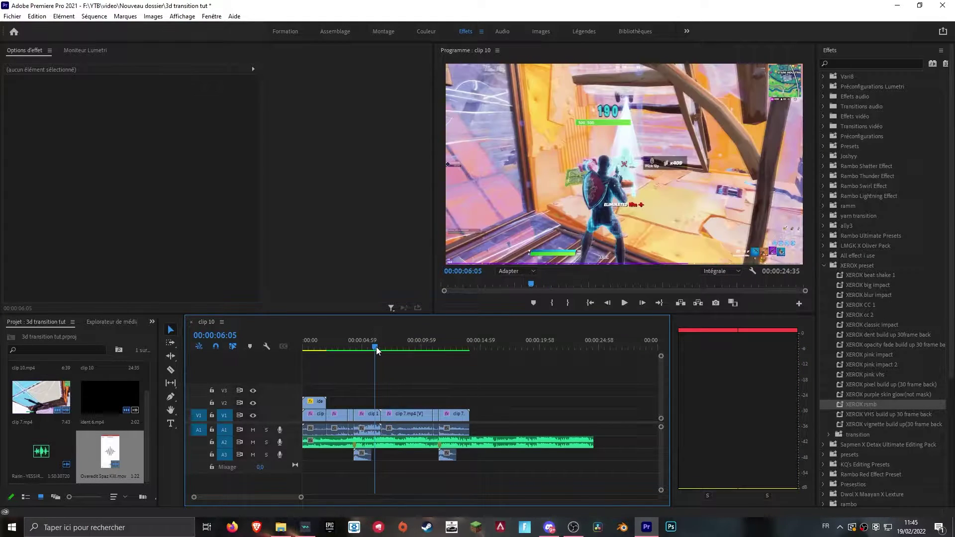
key("space")
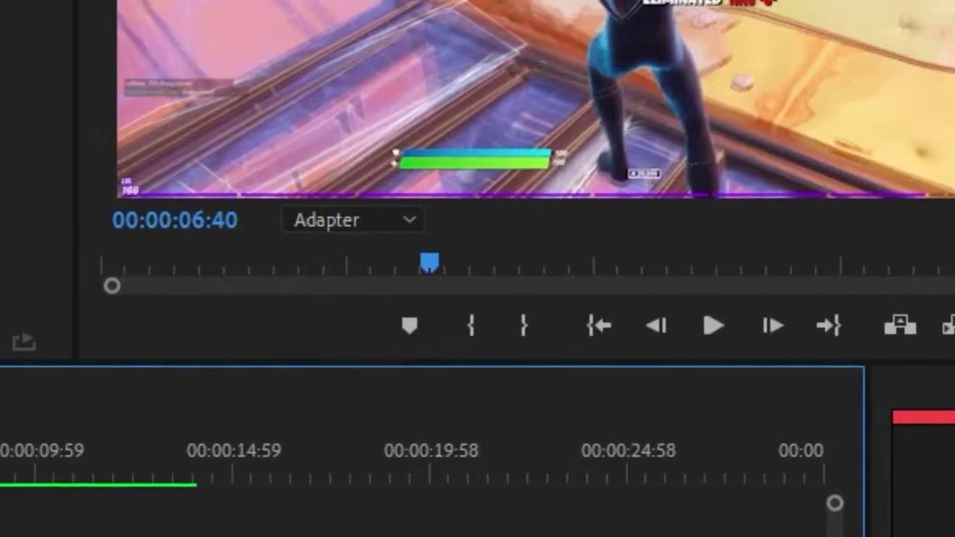
key("ctrl+shift+e")
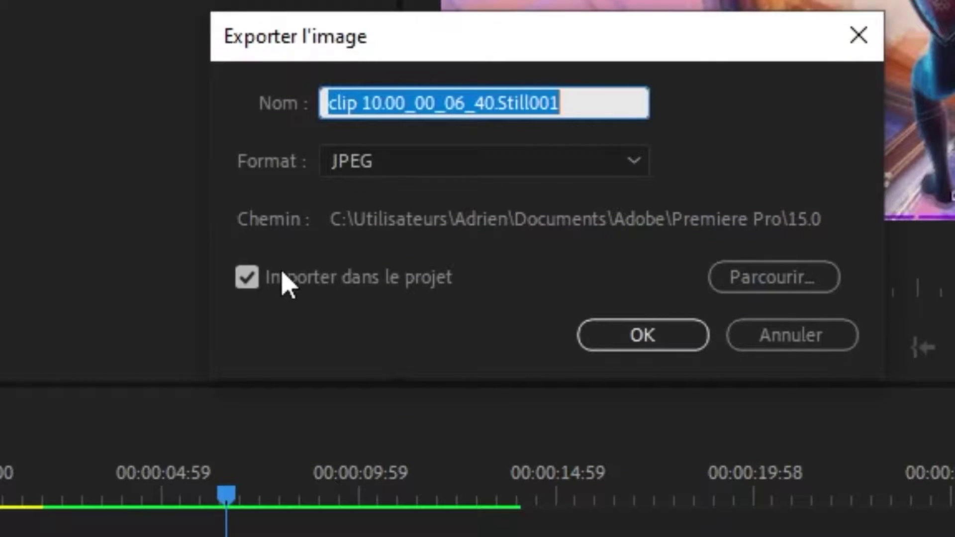
left_click(282, 278)
left_click(249, 279)
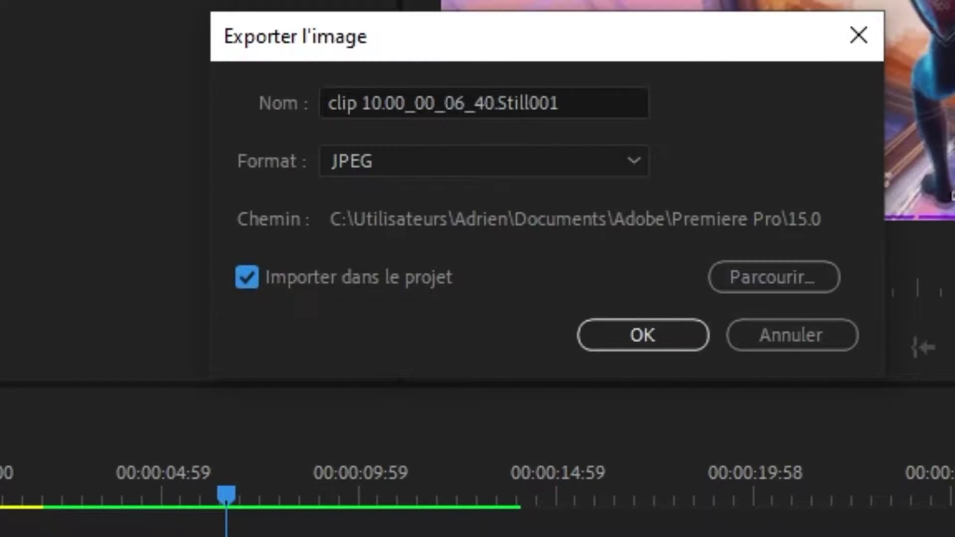
left_click(694, 345)
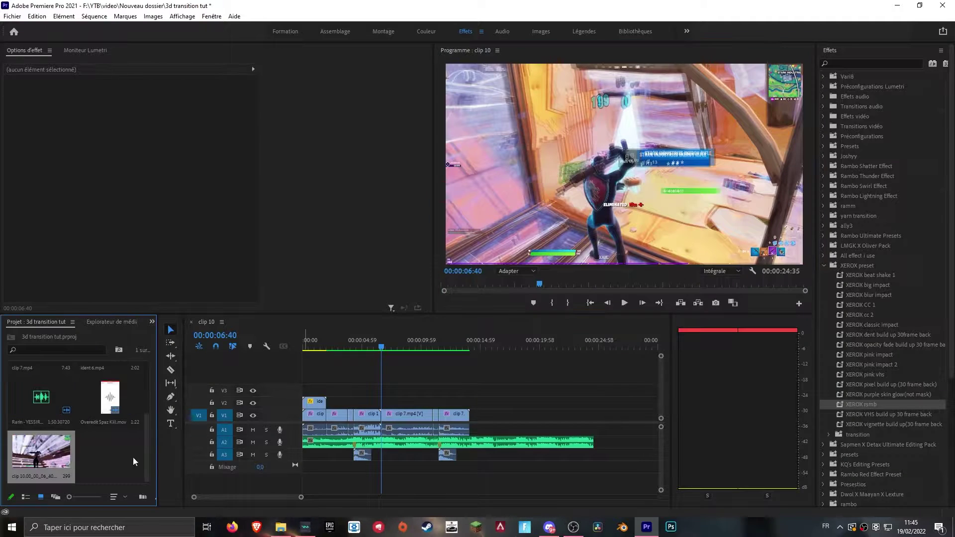
- Place the exported still on track V2, preview it, then delete it
left_click_drag(42, 452, 395, 409)
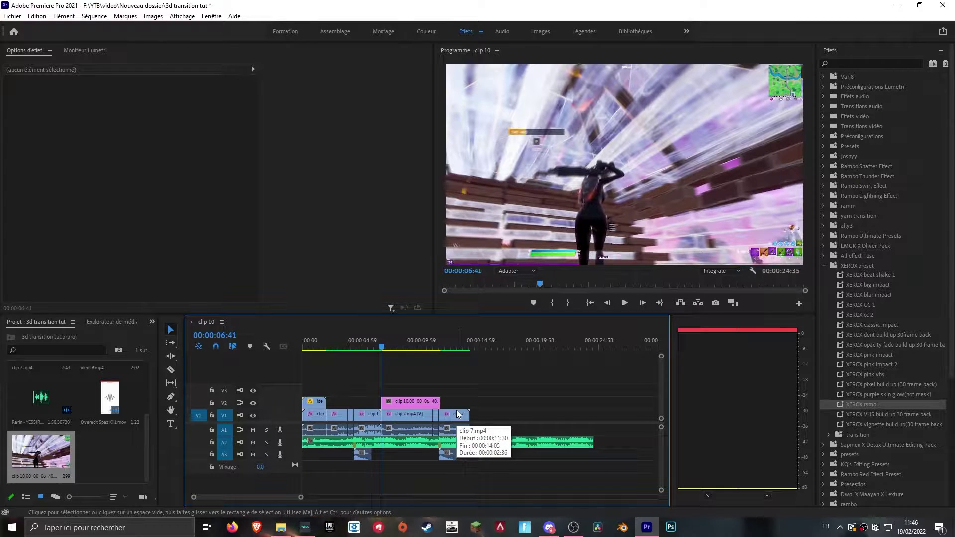
key("space")
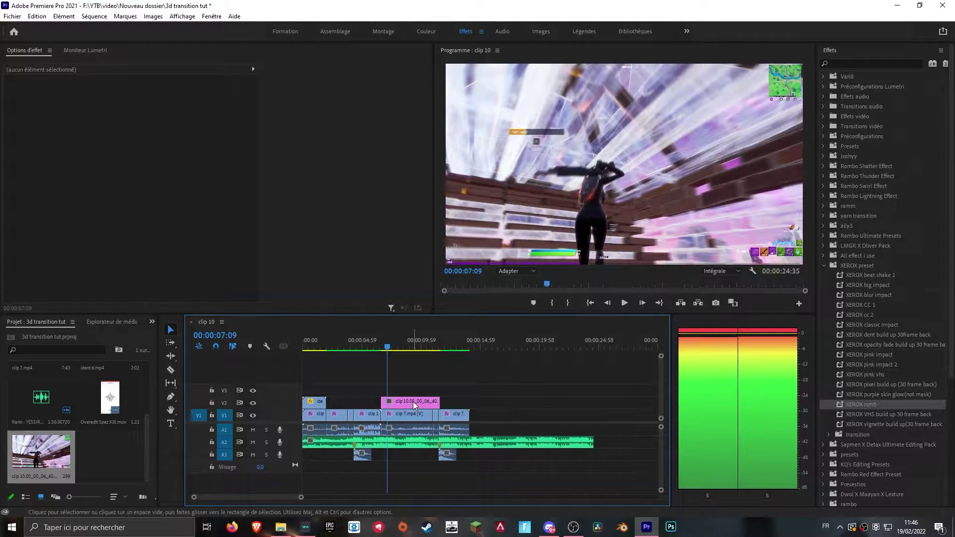
left_click(413, 401)
key("Delete")
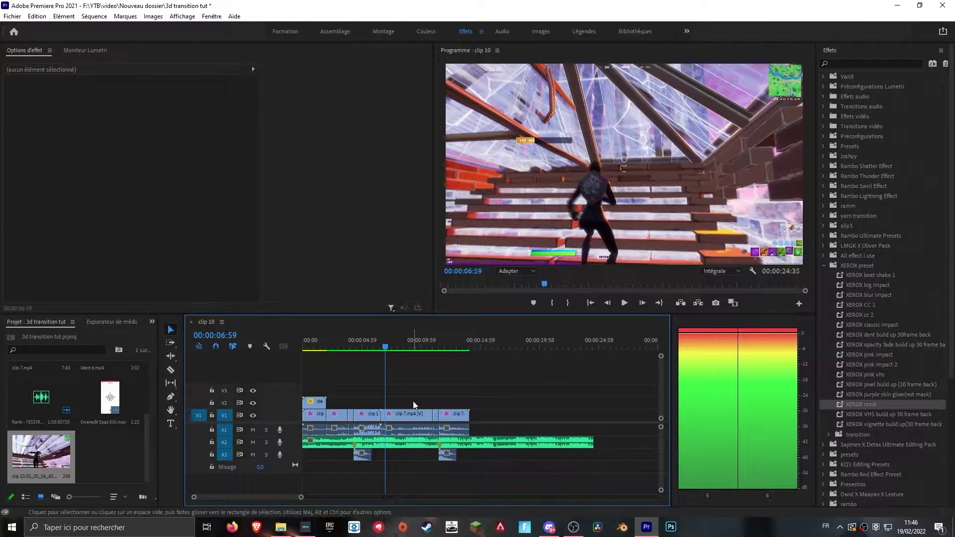
- Step back to 00:00:06:40 and export a second still into the project
key("Left")
key("Left")
key("Left")
key("Left")
key("Left")
key("Left")
key("Left")
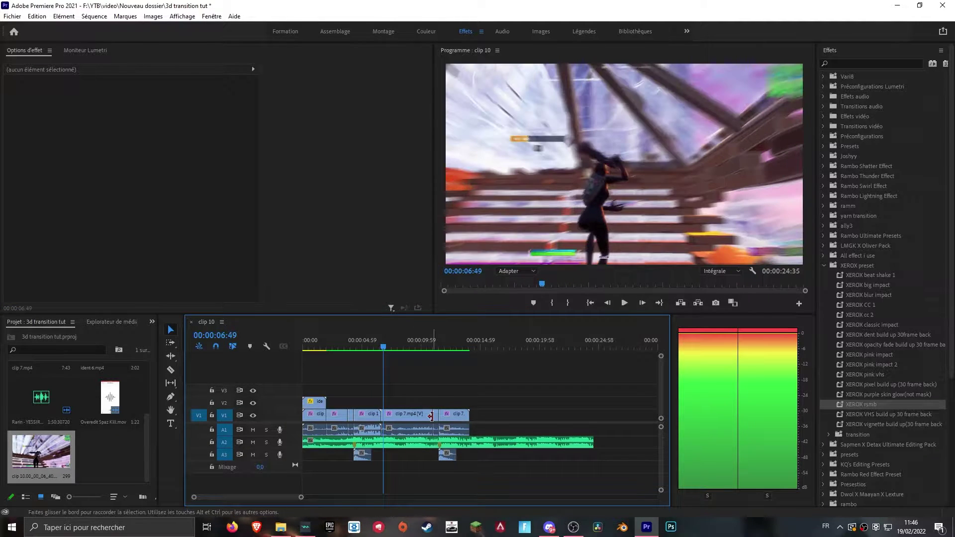
key("Left")
key("Left")
key("Left")
key("Left")
key("Left")
key("Left")
key("Left")
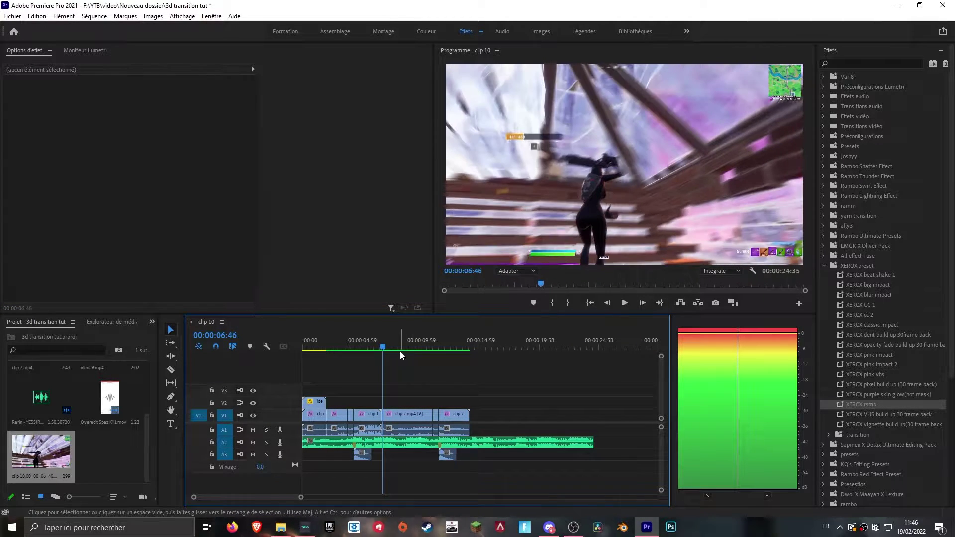
key("Left")
key("Left")
key("Left")
key("Left")
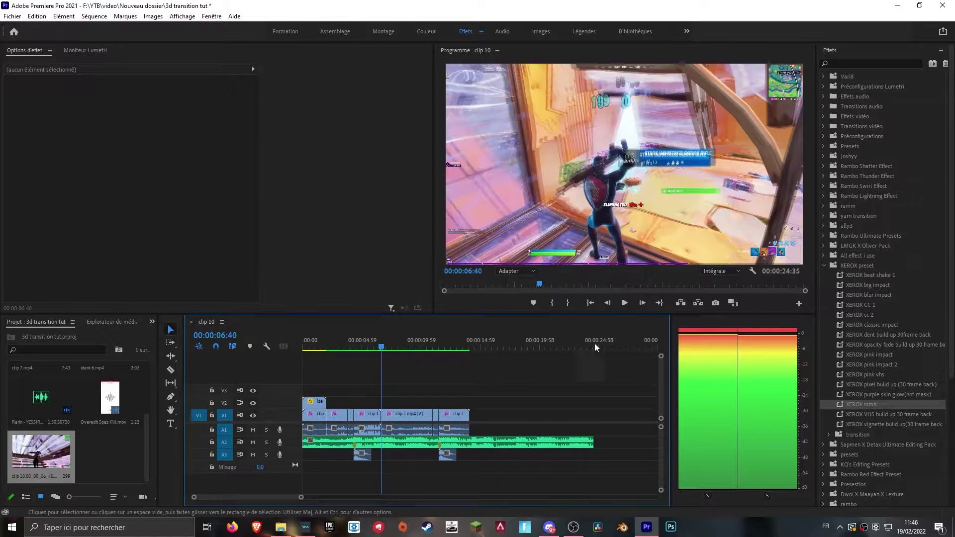
left_click(719, 305)
left_click(720, 307)
left_click(500, 298)
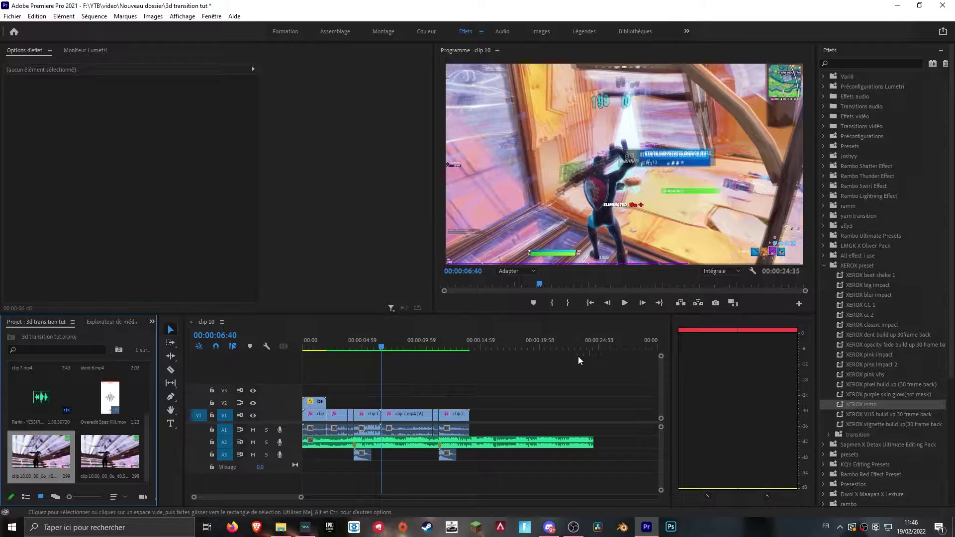
key("Up")
left_click(380, 349)
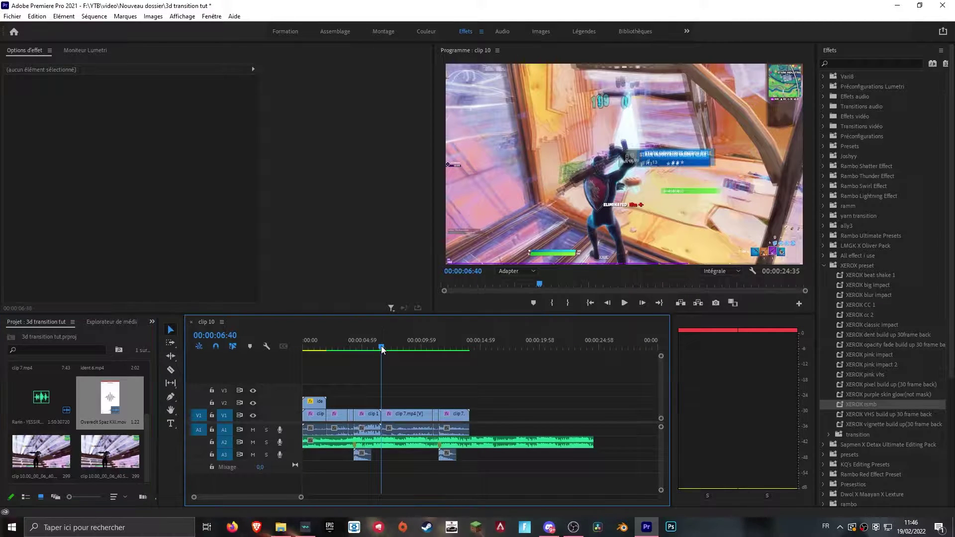
- Export the 00:00:06:37 frame as a still and place it on track V2
left_click(712, 303)
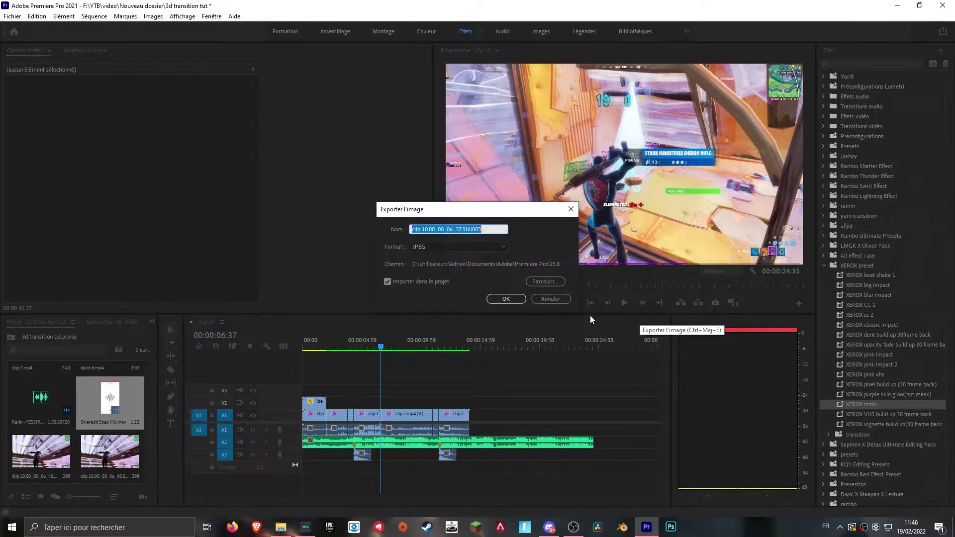
left_click(507, 297)
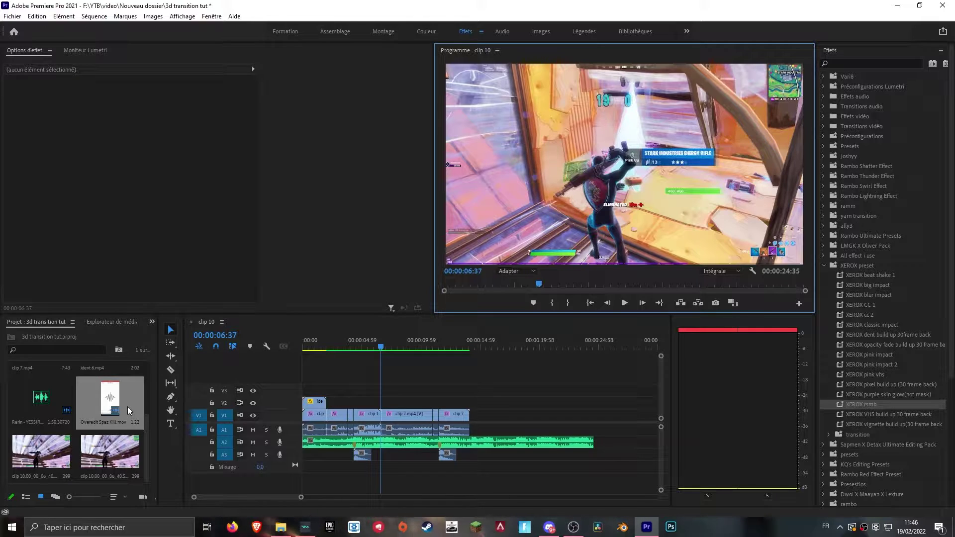
left_click_drag(55, 444, 375, 401)
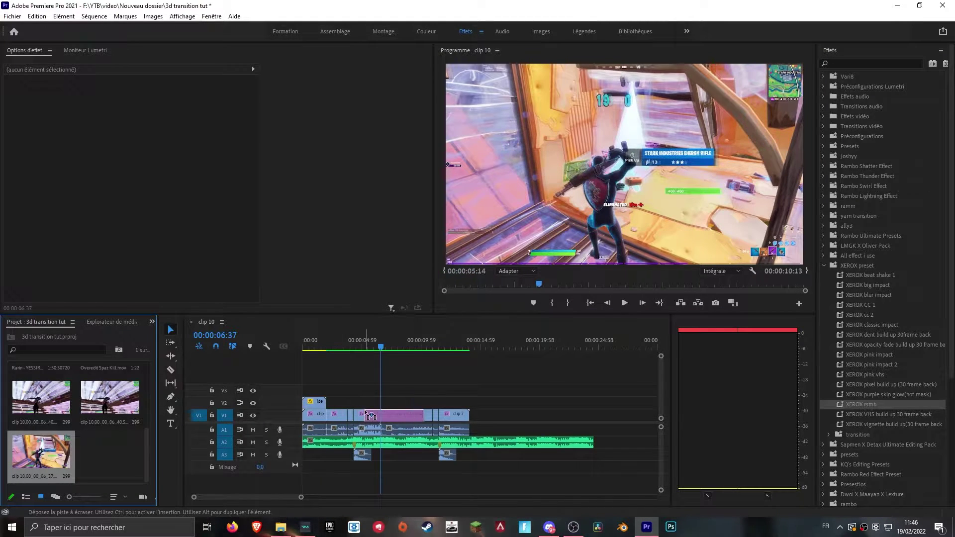
- Step the playhead frame by frame to about 00:00:05:59 and slide the V2 still slightly earlier
left_click(375, 347)
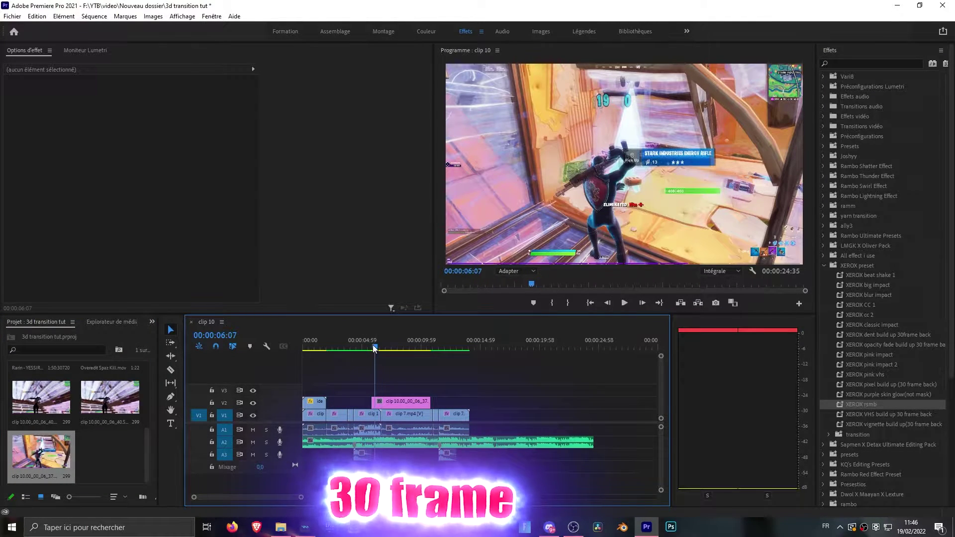
left_click_drag(375, 347, 371, 348)
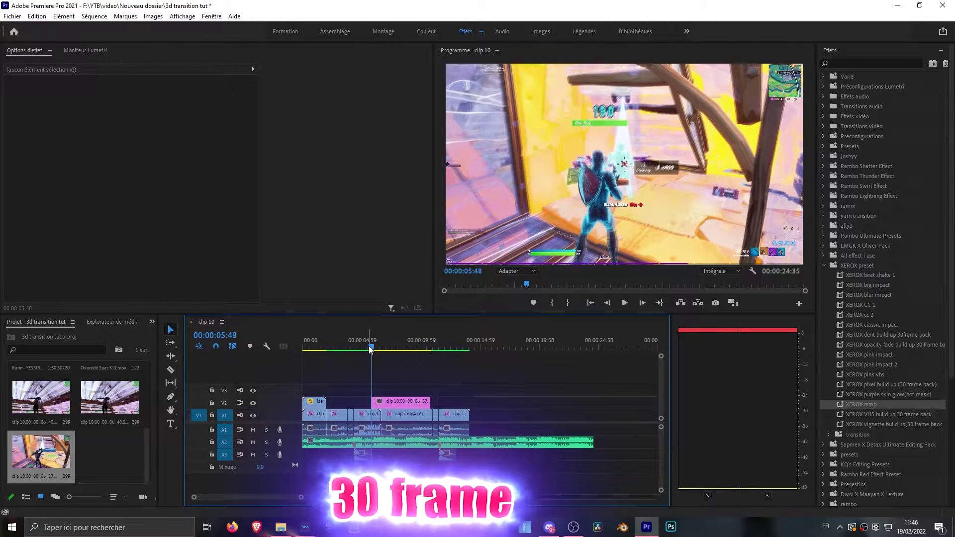
key("Right")
key("Right")
key("Right")
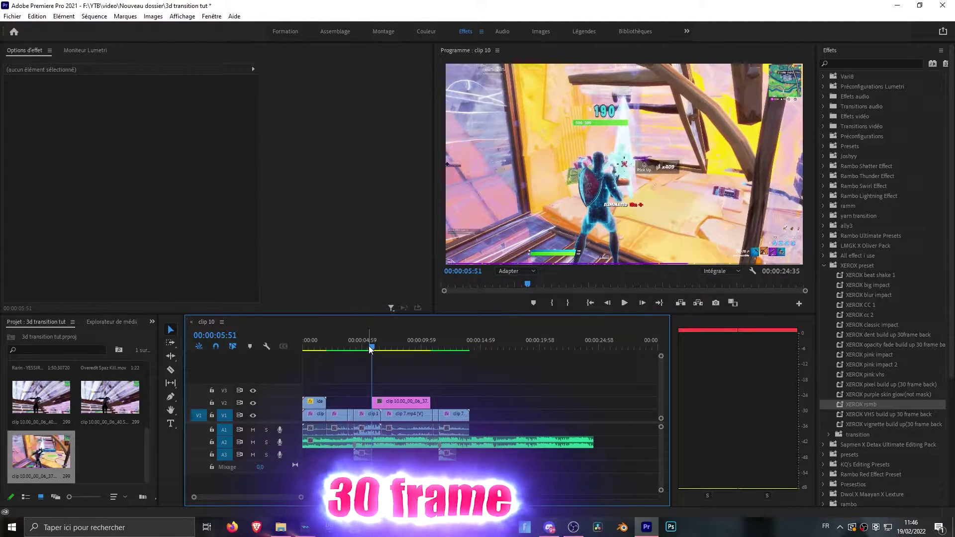
key("Right")
key("Left")
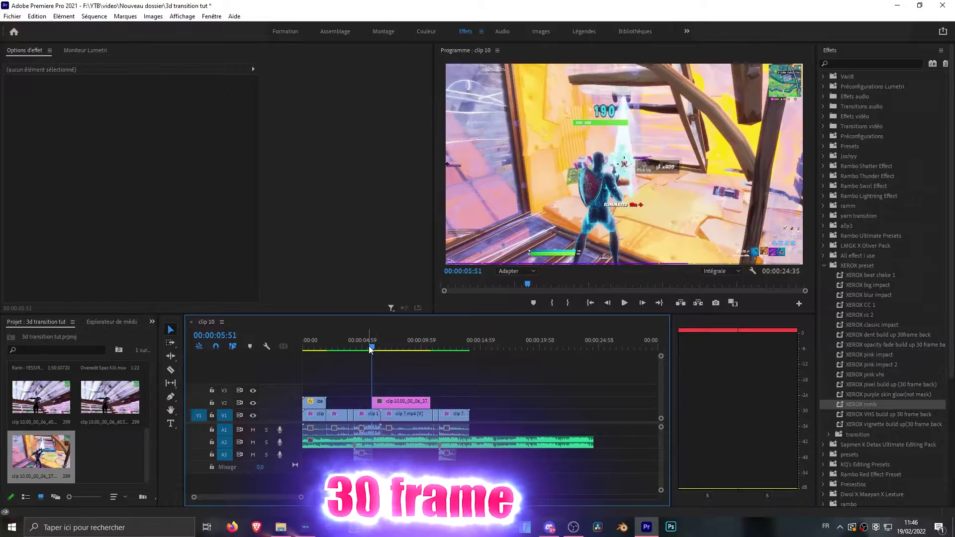
key("Right")
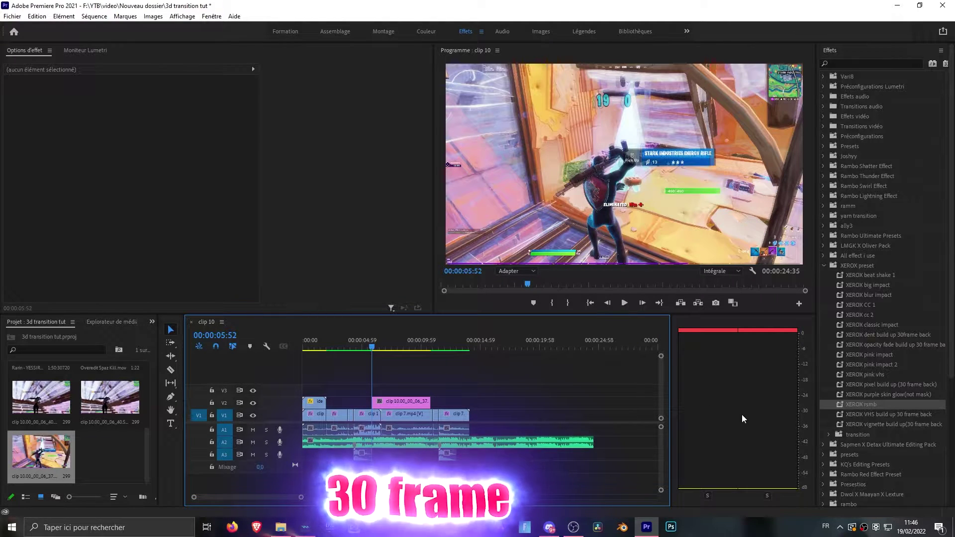
key("Right")
key("Right")
key("Right")
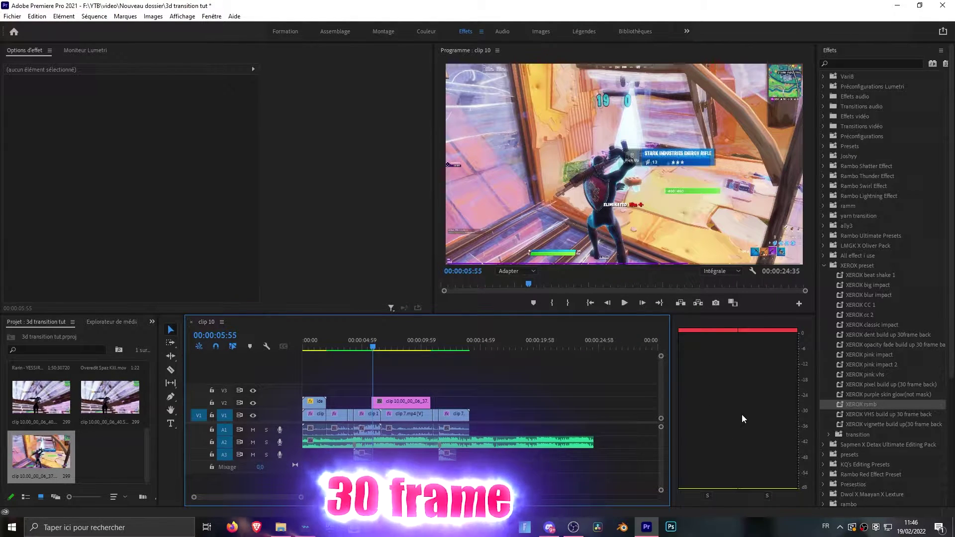
key("Right")
key("Right")
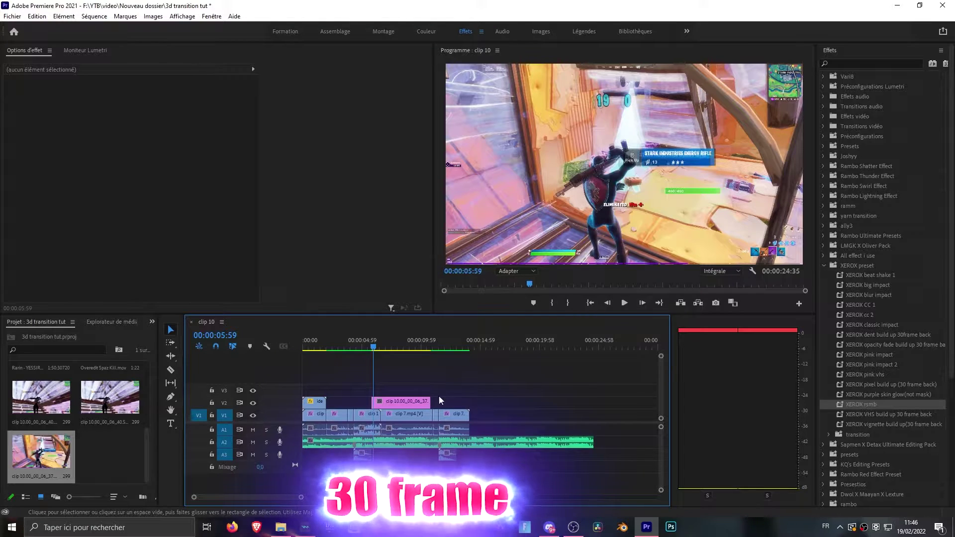
mouse_move(390, 401)
left_mouse_down()
mouse_move(351, 405)
mouse_move(389, 406)
left_mouse_up()
- Draw a freeform pen mask under Opacité on the V2 still and tick Inversé
left_click_drag(383, 348, 387, 349)
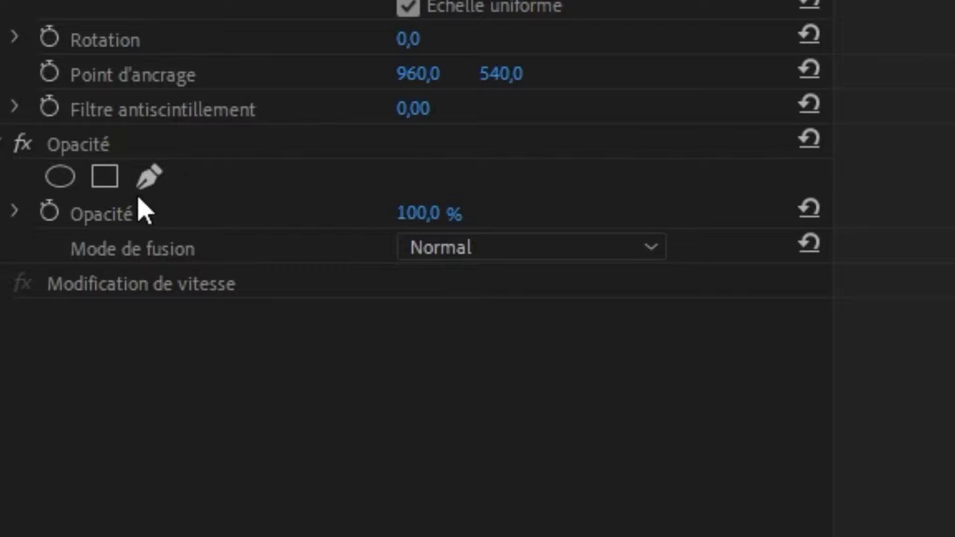
left_click(150, 180)
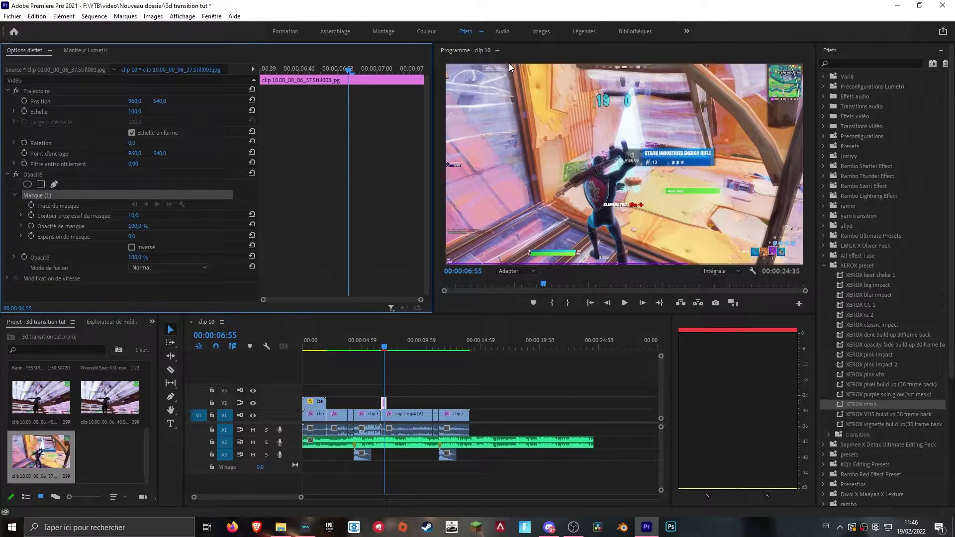
left_click(509, 64)
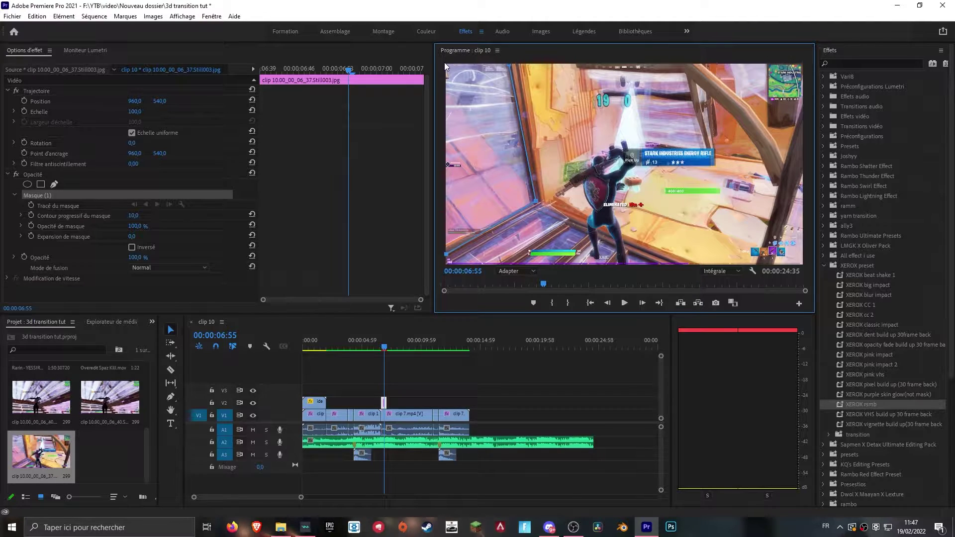
left_click(509, 64)
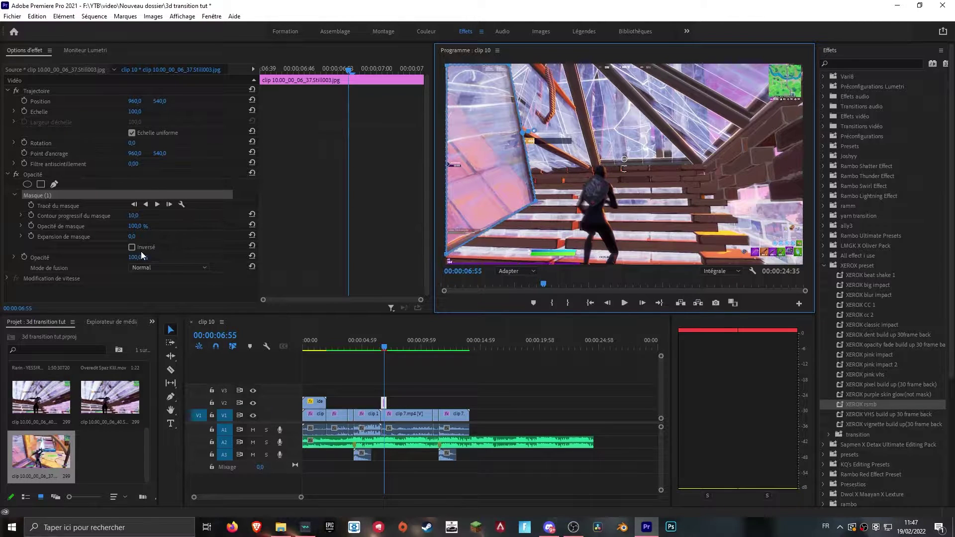
left_click(142, 248)
- Push the later V1 and A1 clips 30 frames to the right
left_click_drag(378, 347, 383, 349)
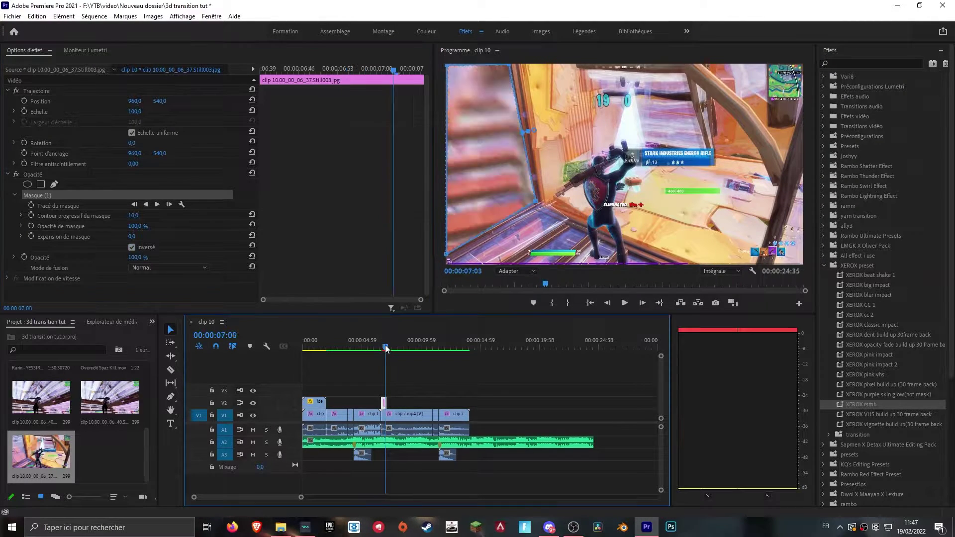
mouse_move(425, 388)
left_mouse_down()
mouse_move(467, 423)
mouse_move(431, 417)
mouse_move(459, 416)
left_mouse_up()
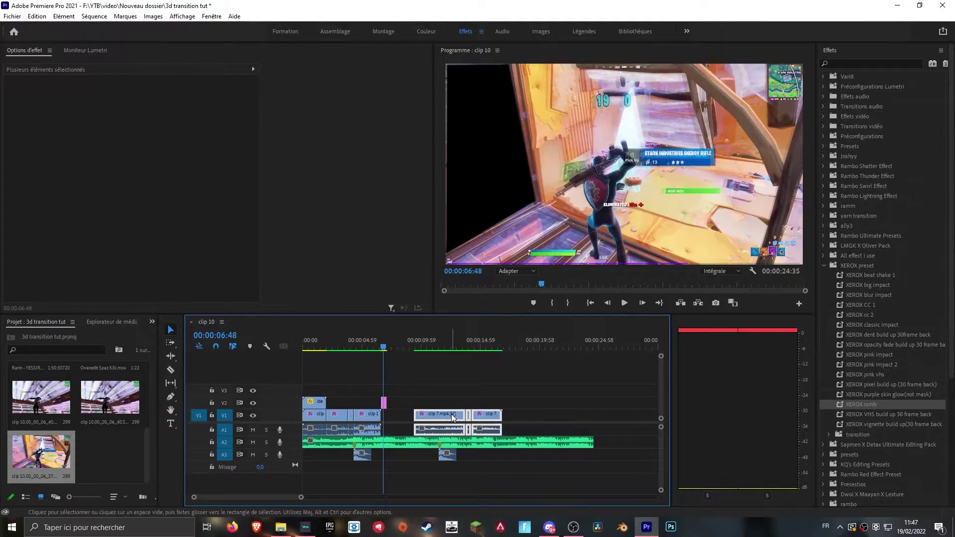
left_click_drag(395, 347, 389, 347)
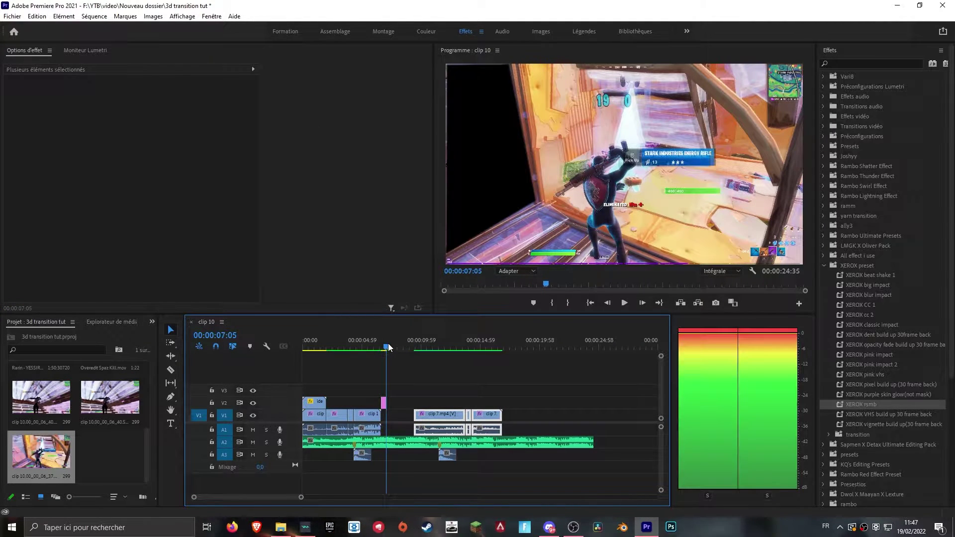
- At 10% preview zoom, fix the mask's top-left vertex, then fit the preview back
left_click(384, 402)
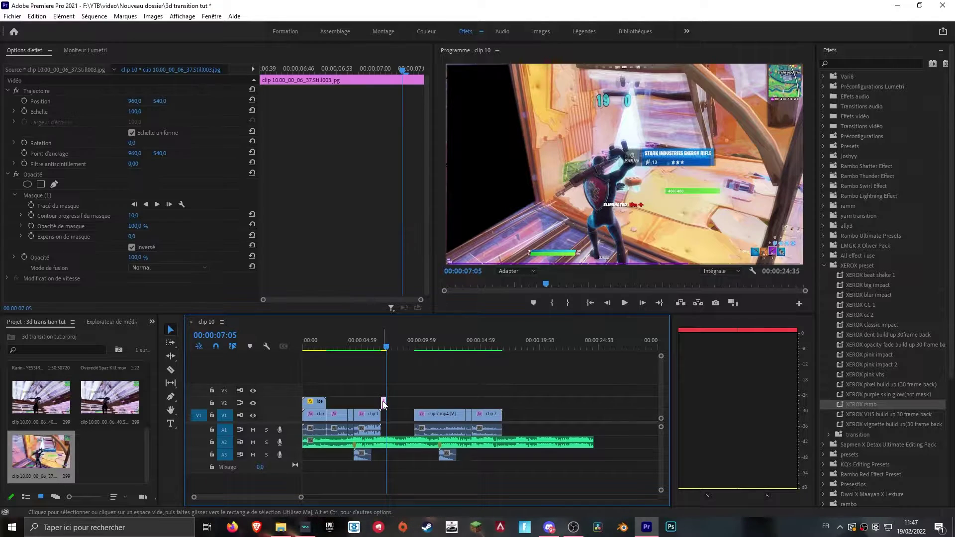
left_click(516, 271)
left_click(507, 295)
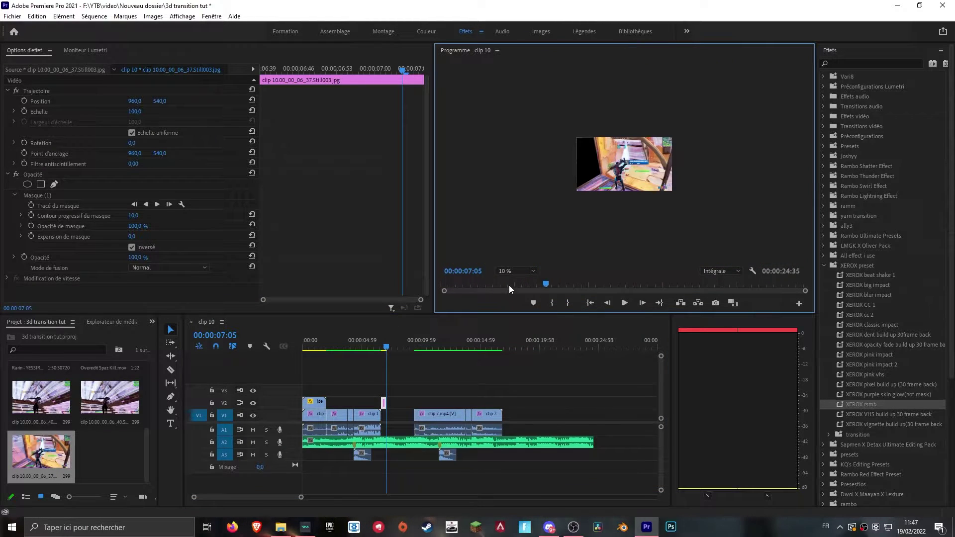
left_click(77, 195)
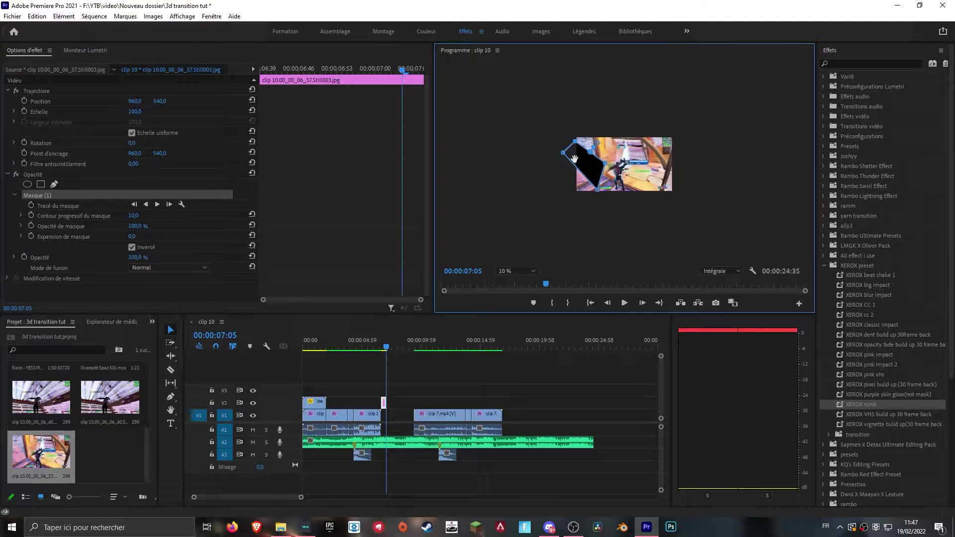
key("ctrl+z")
left_click_drag(577, 141, 562, 139)
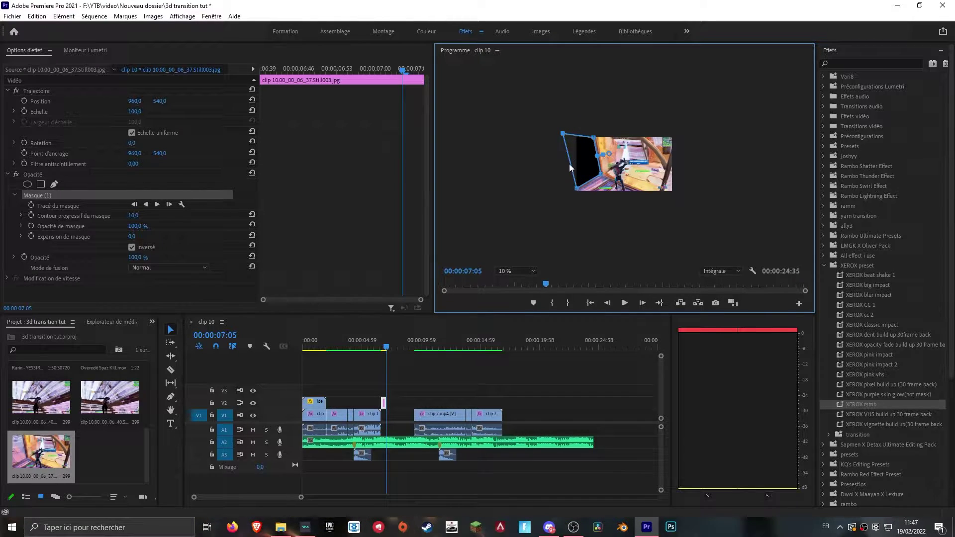
left_click(509, 269)
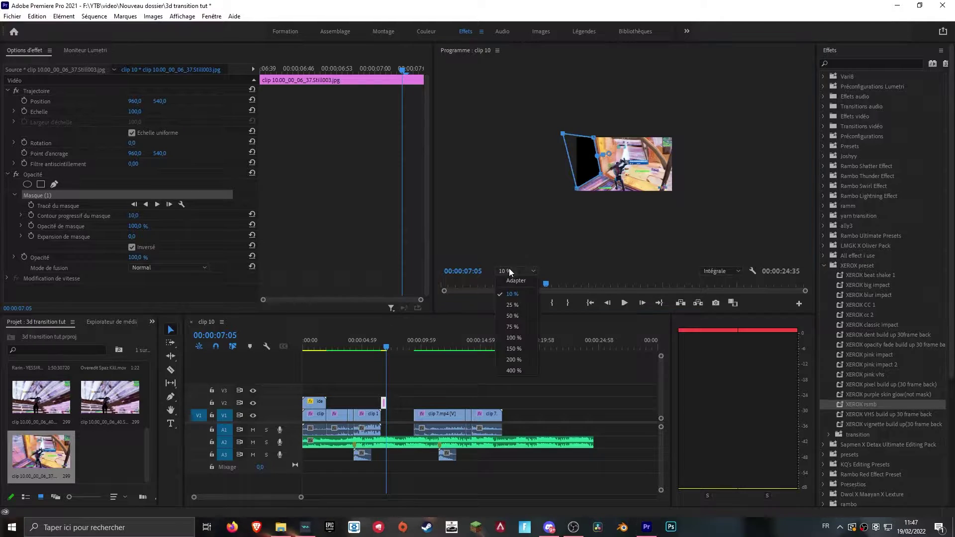
left_click(509, 281)
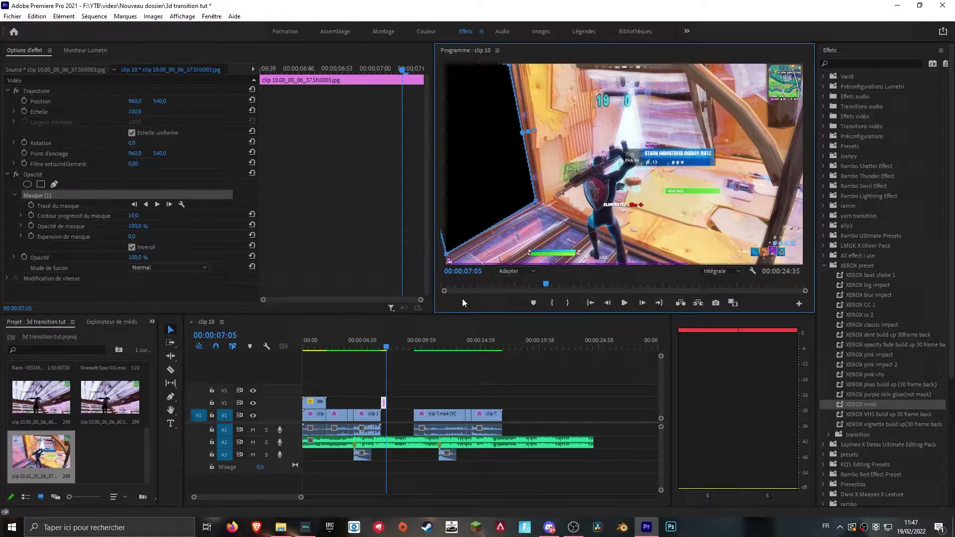
- Move the playhead to about 00:00:06:53, step back a frame, and reselect the V2 still
left_click(406, 365)
left_click(384, 349)
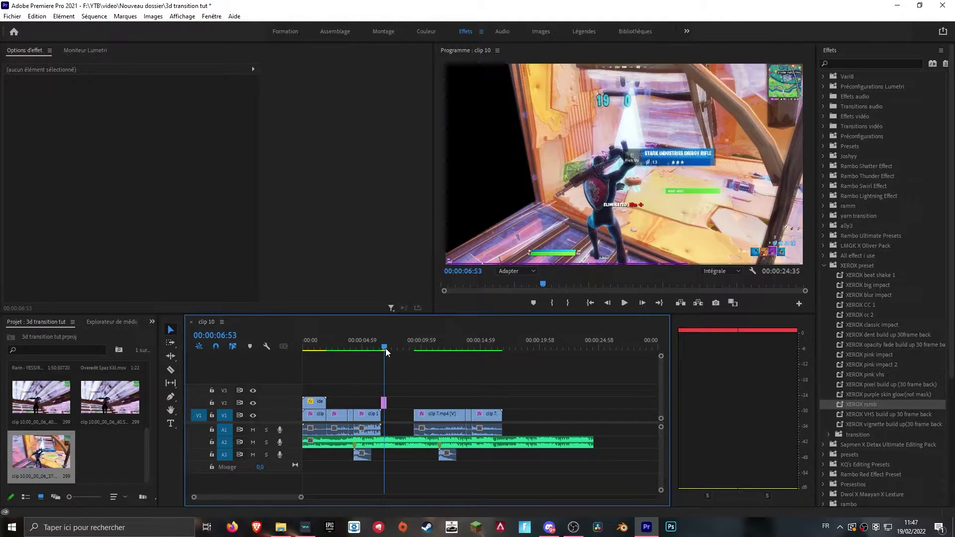
key("Left")
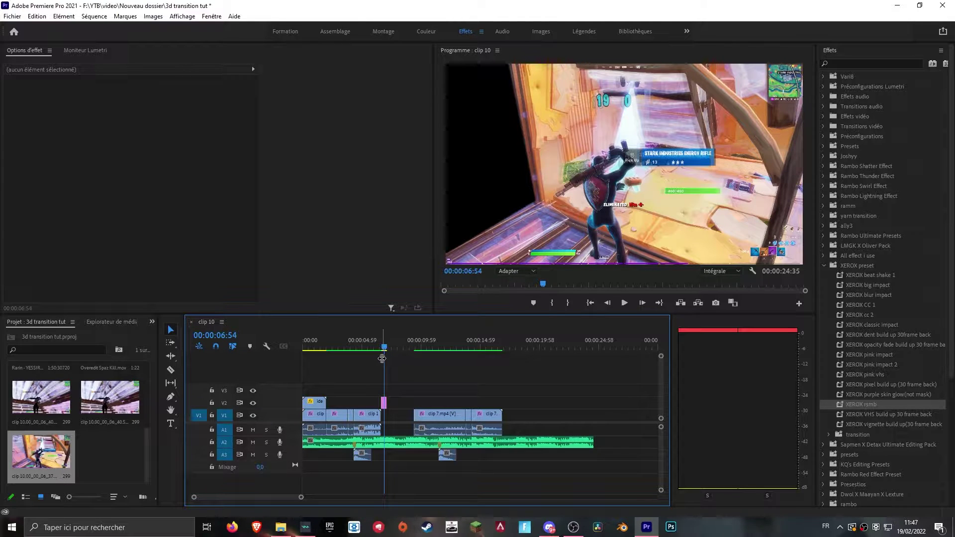
left_click(384, 405)
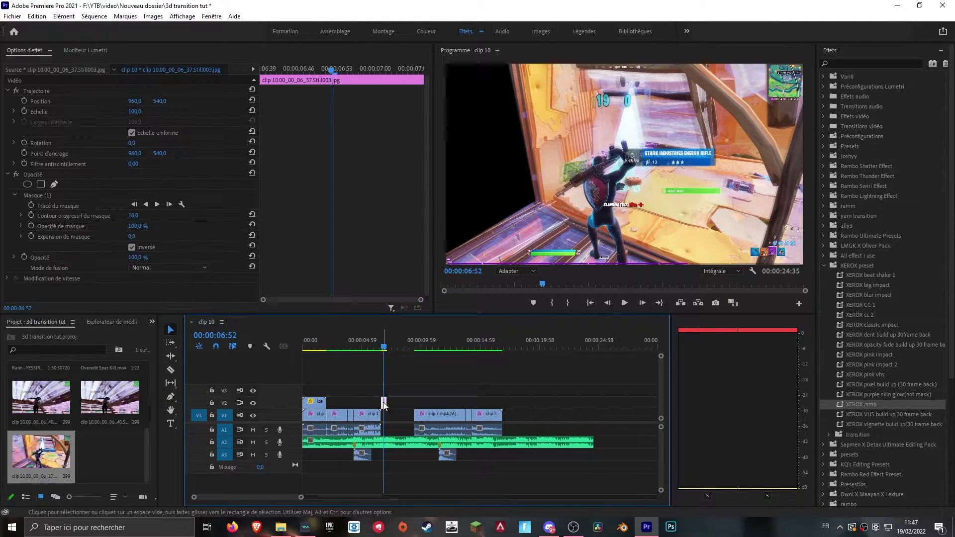
- Nest the masked V2 still as Séquence imbriquée 01
right_click(384, 405)
left_click(412, 270)
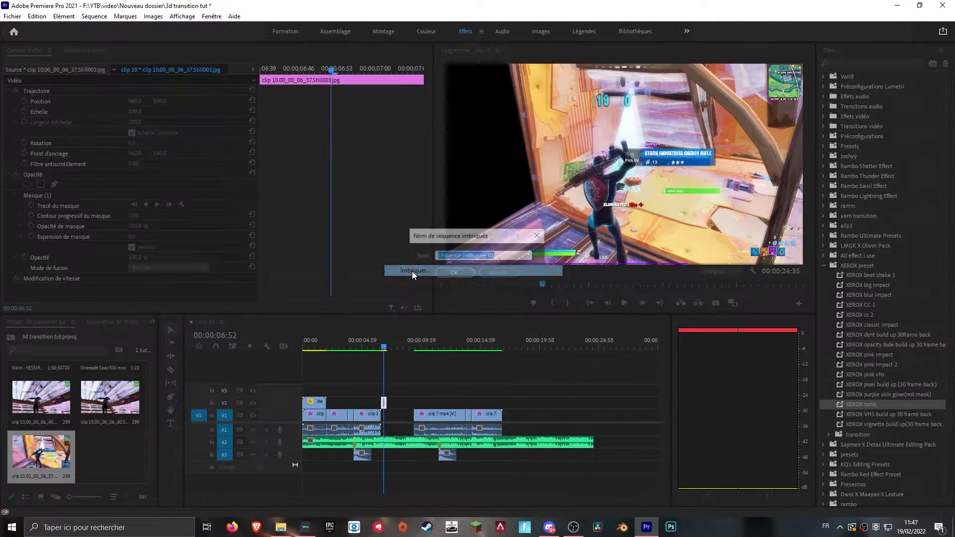
left_click(447, 273)
- Apply Sapphire S_BlurMoCurves from a 'blur' effects search to the nested clip and play it back
left_click(837, 63)
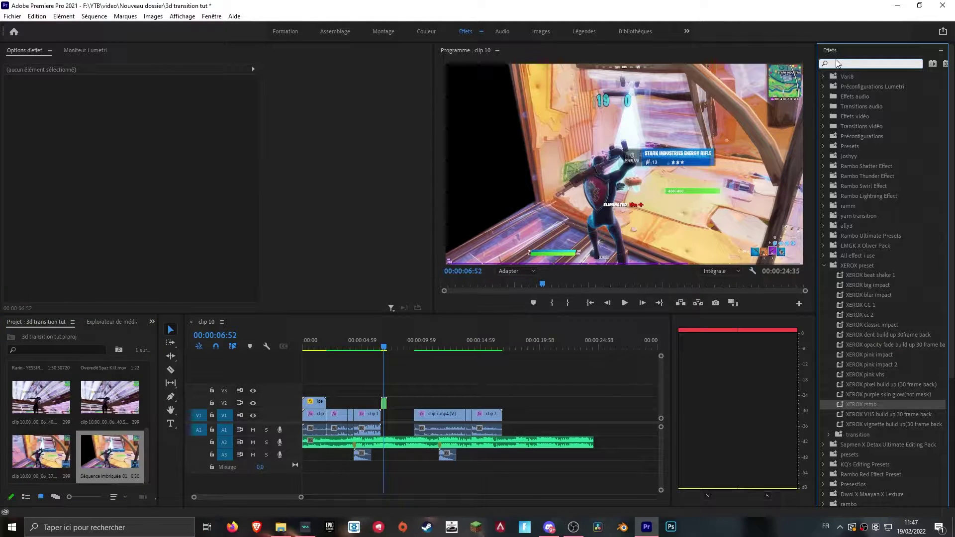
type("blur")
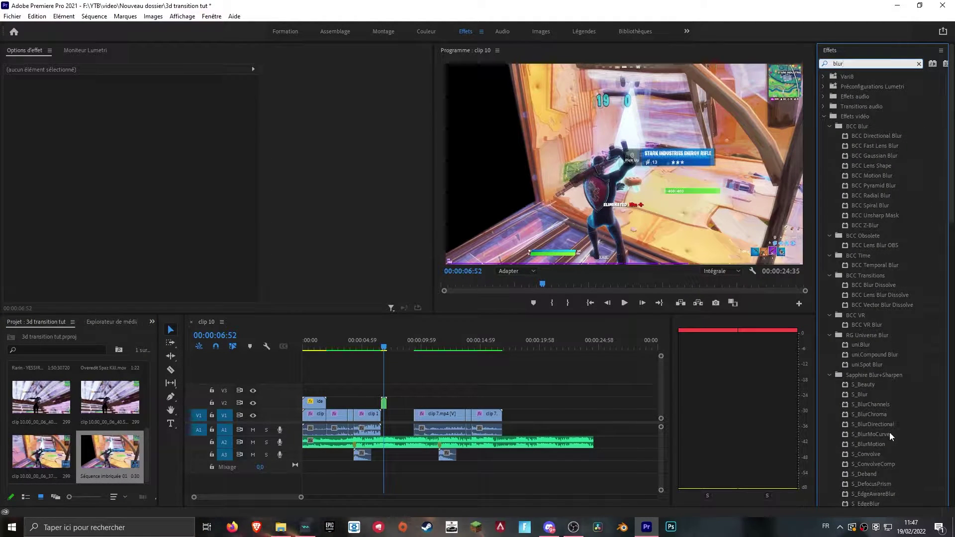
left_click_drag(888, 433, 883, 416)
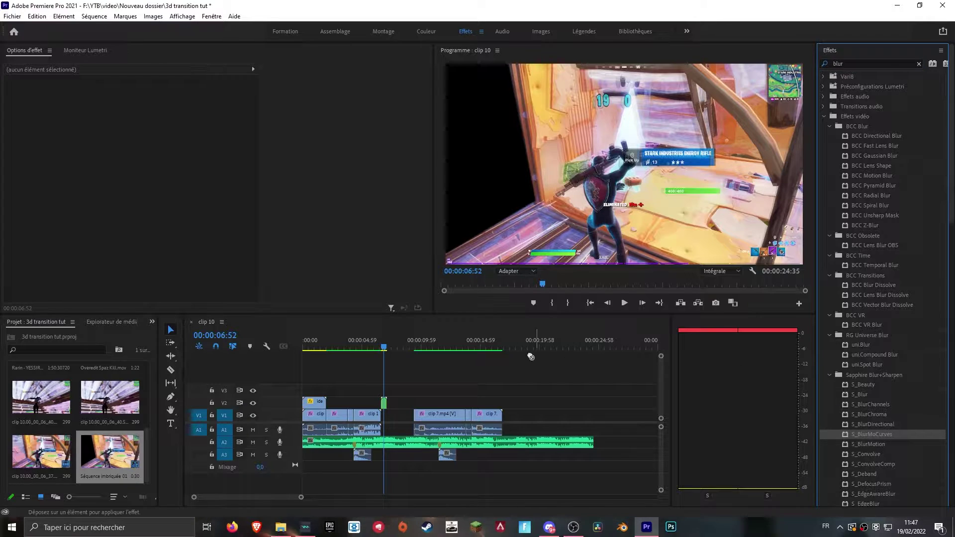
left_click_drag(383, 404, 383, 403)
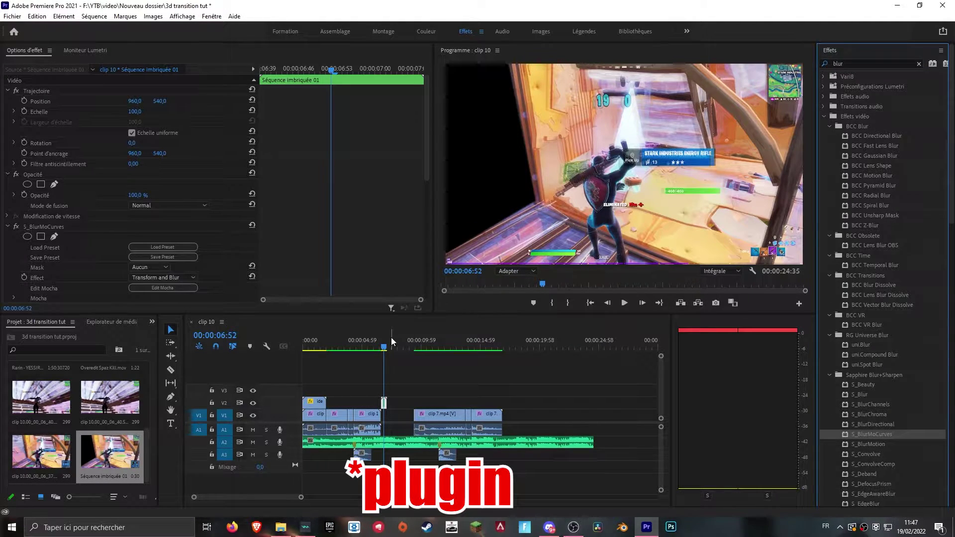
left_click_drag(382, 345, 382, 346)
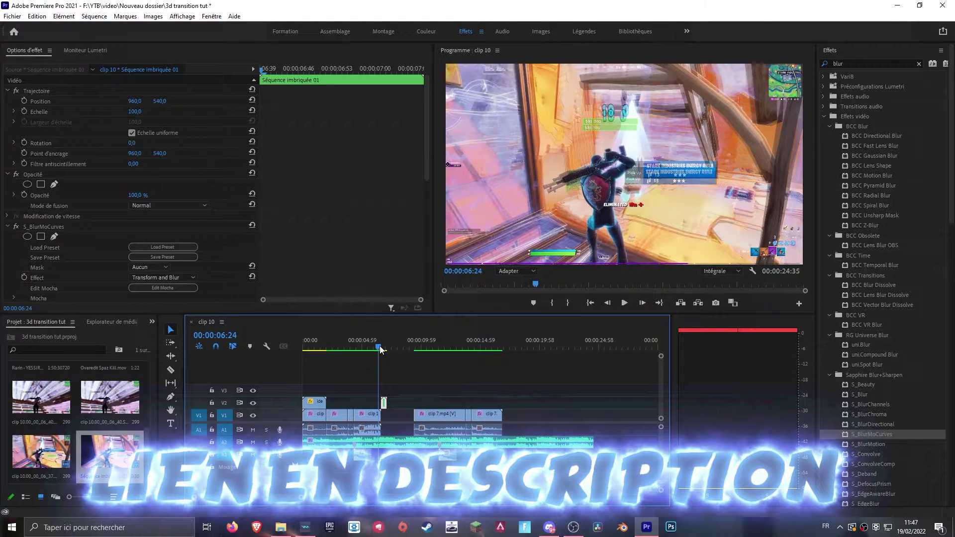
key("space")
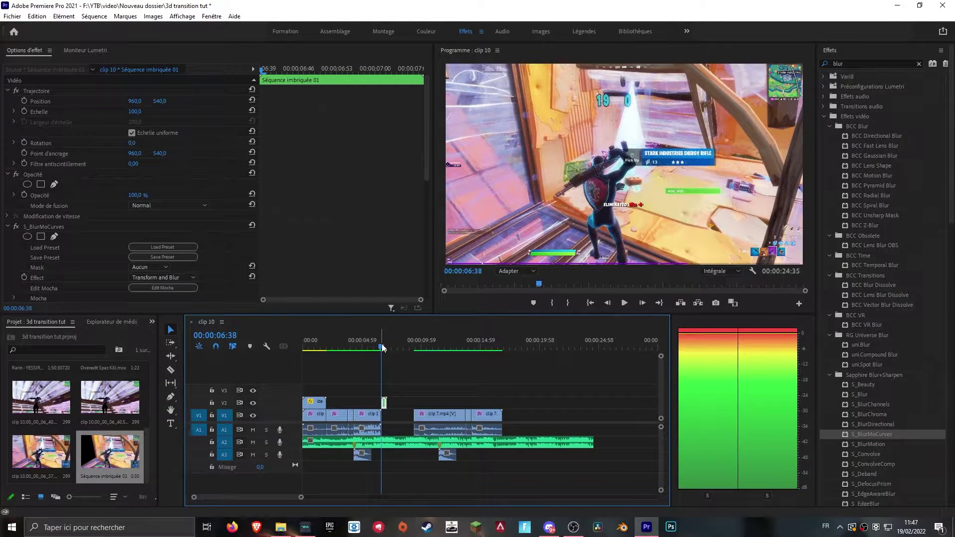
scroll(97, 263, "down", 3)
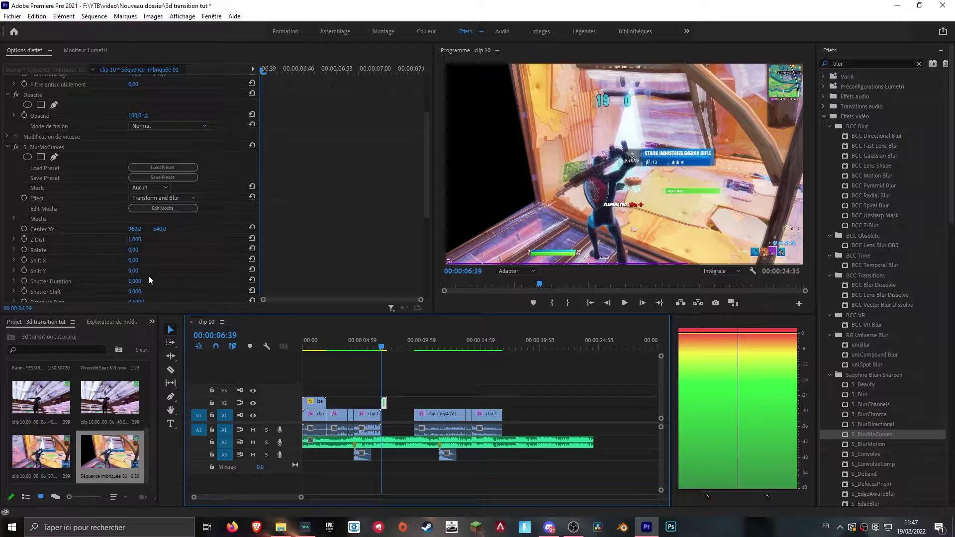
- Set starting keyframes on S_BlurMoCurves Center XY, Z Dist and Rotate, then preview
left_click(24, 229)
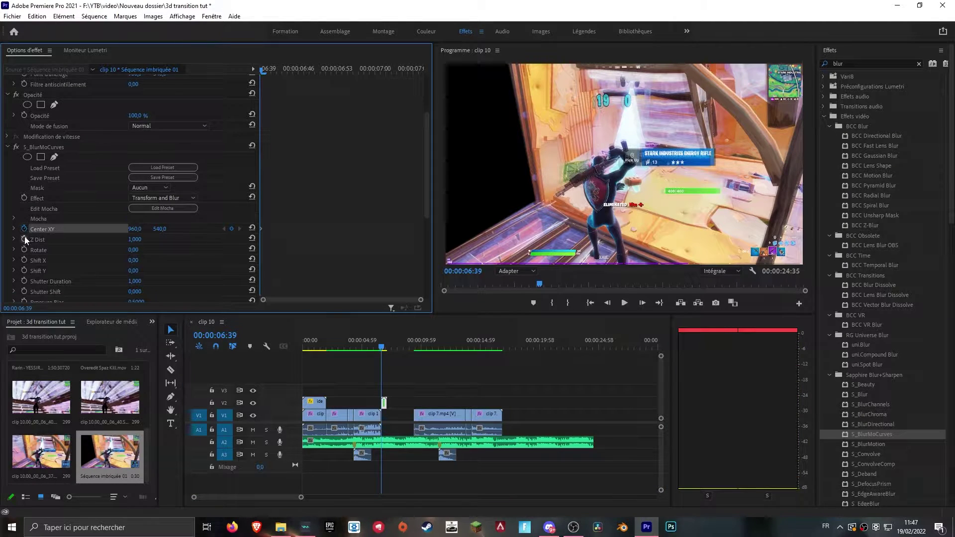
left_click(23, 240)
left_click(24, 249)
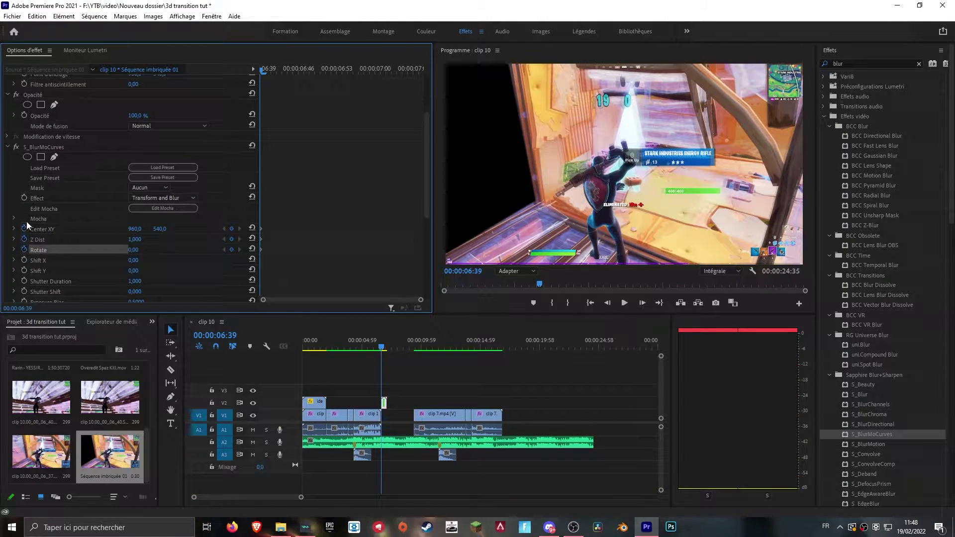
left_click(387, 350)
key("Right")
key("space")
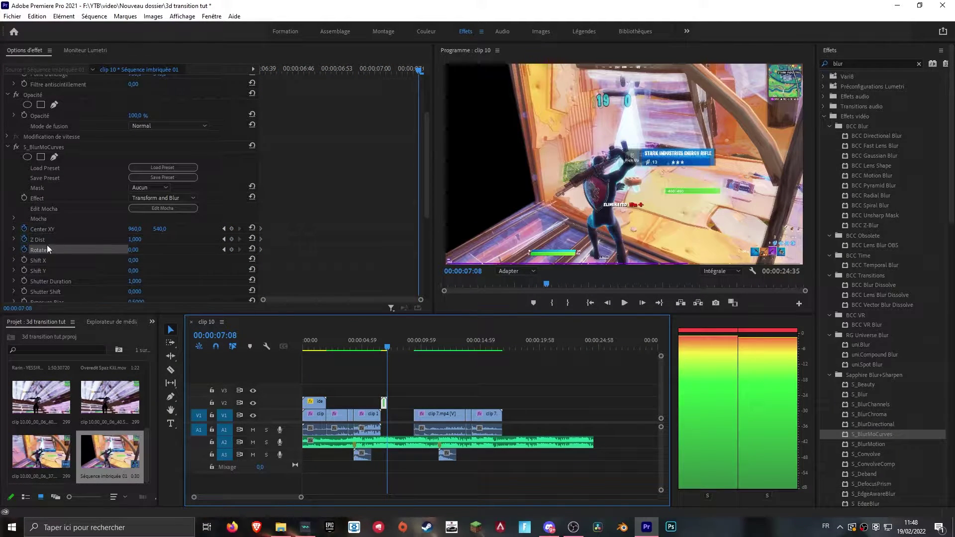
- At the clip end, drag Center X to 200.6, set Z Dist 0.4 and Rotate 20
left_click(52, 229)
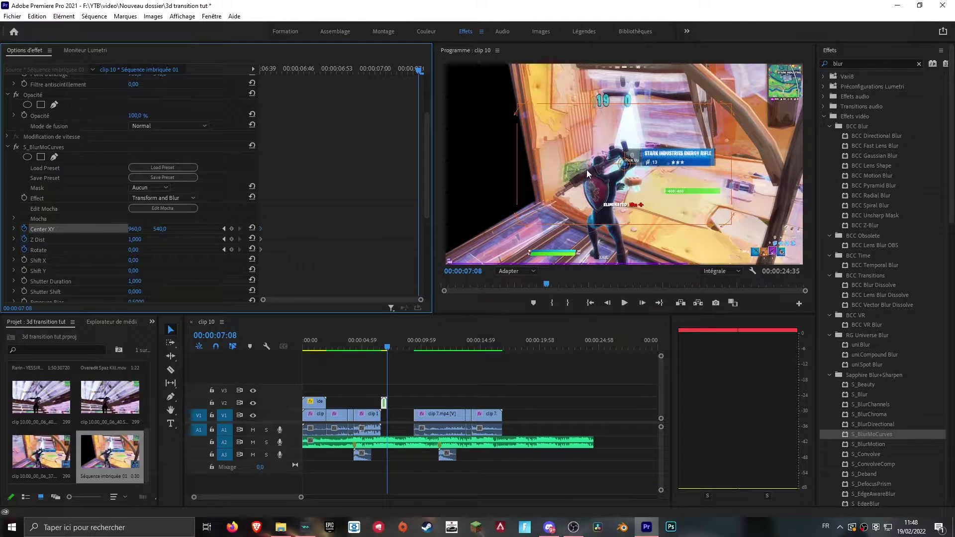
left_click_drag(622, 169, 567, 168)
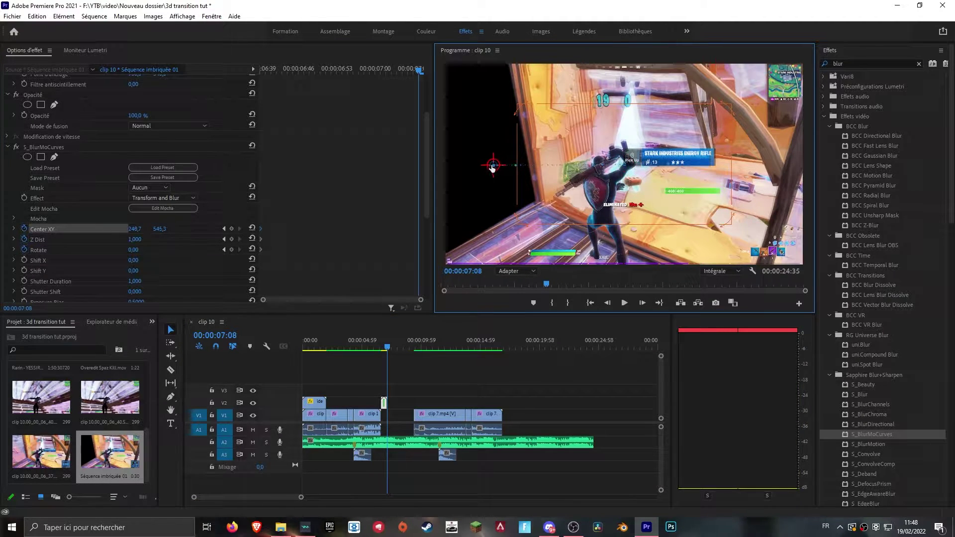
left_click_drag(492, 167, 484, 169)
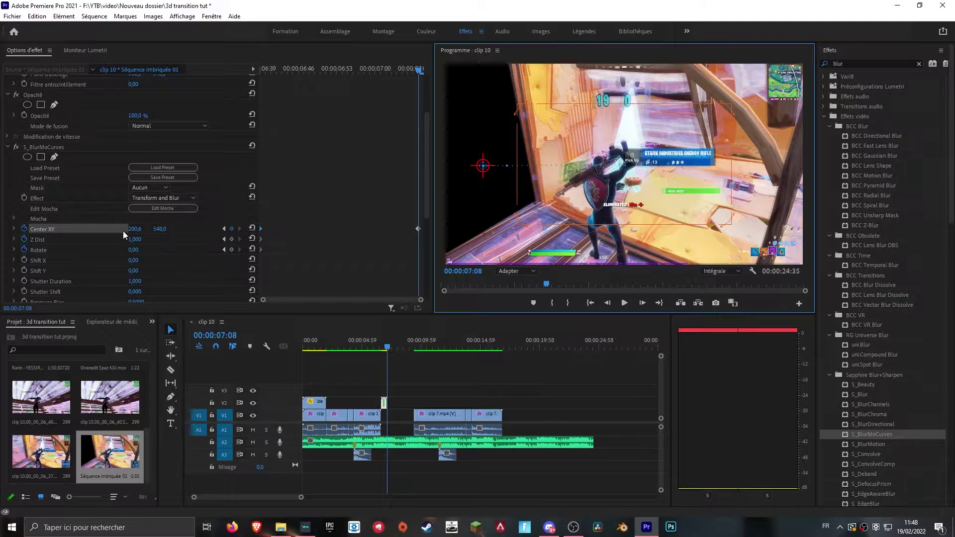
left_click(134, 239)
type("0.4")
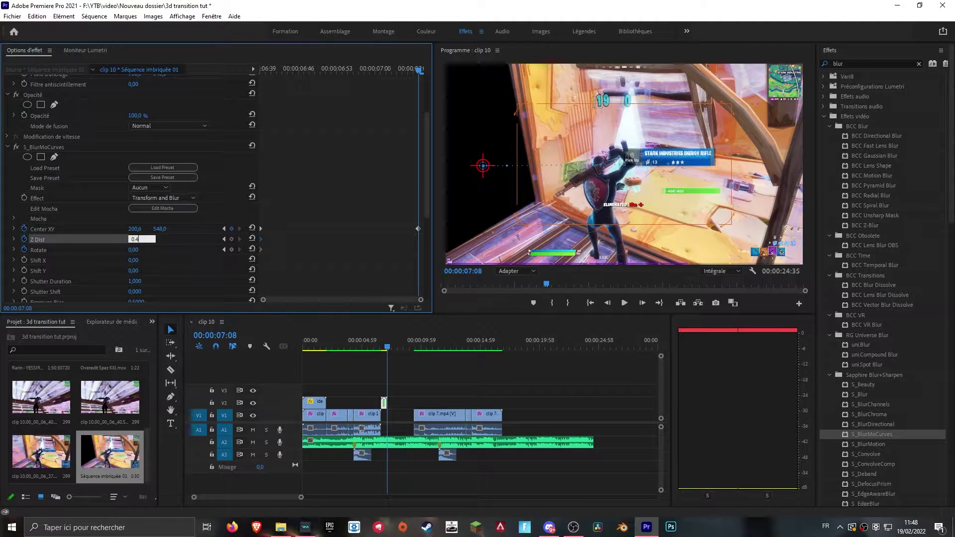
key("Return")
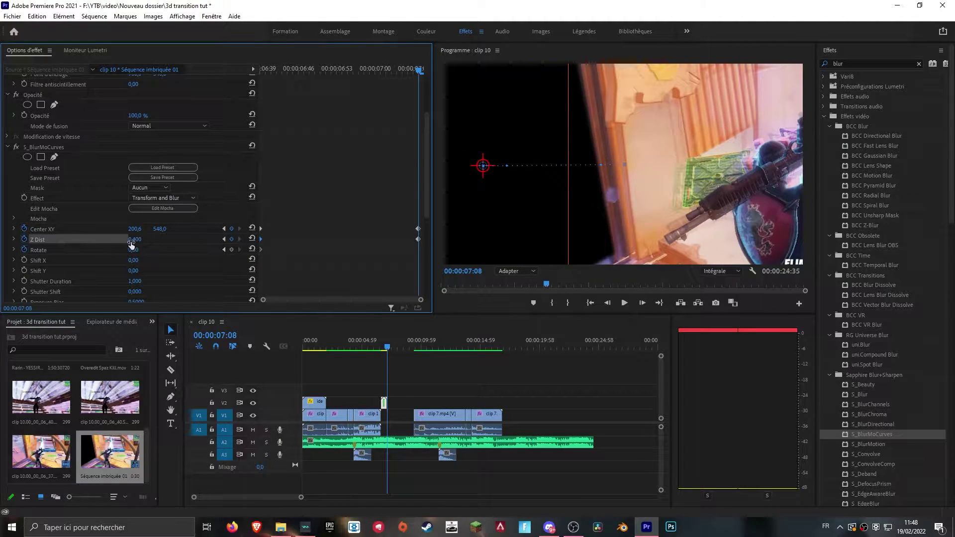
left_click(138, 250)
type("20")
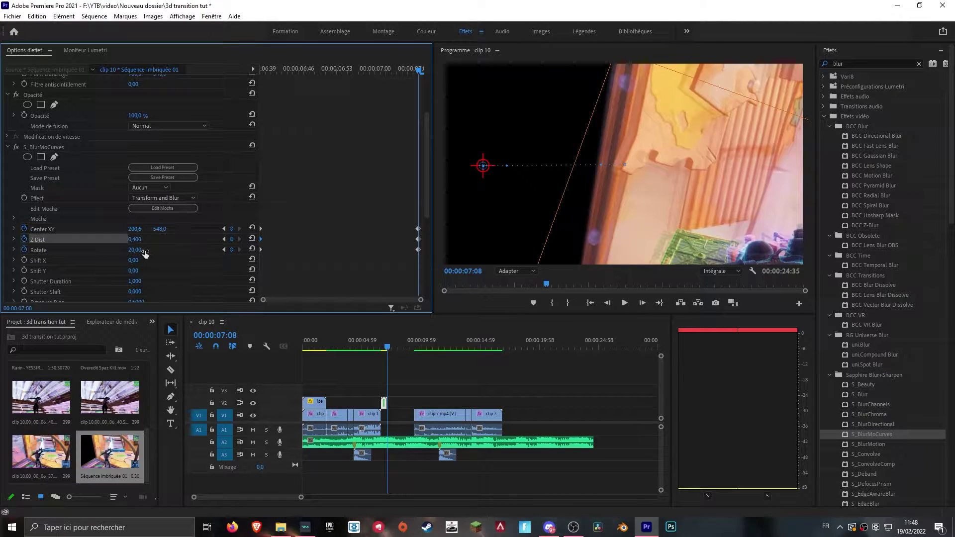
- Scrub through the nested clip to review the blur, zoom and rotation animation
left_click(381, 348)
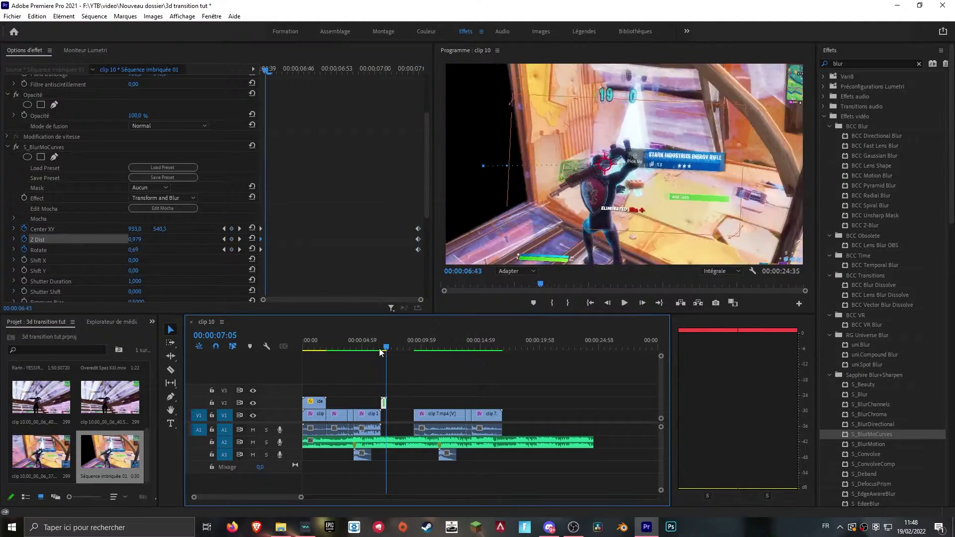
left_click_drag(381, 349, 384, 348)
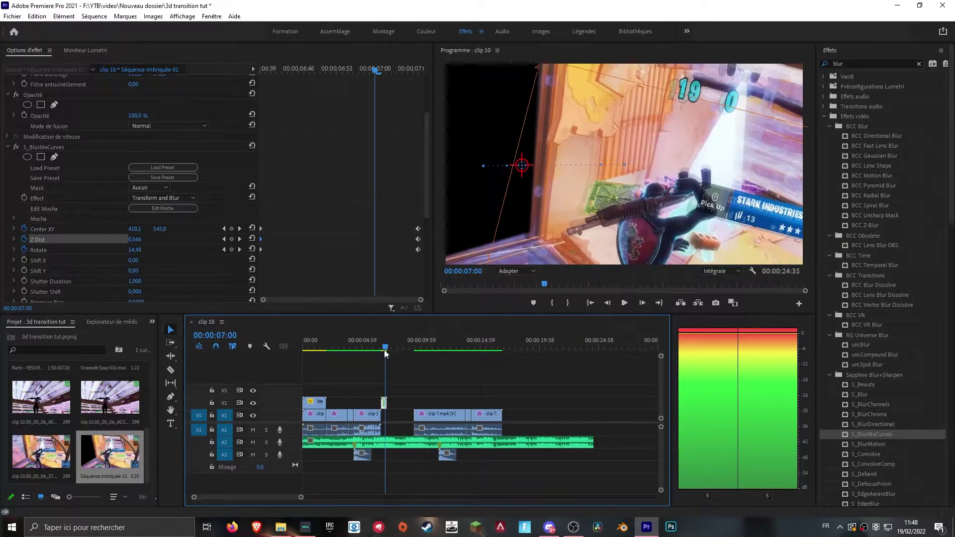
left_click_drag(384, 351, 380, 348)
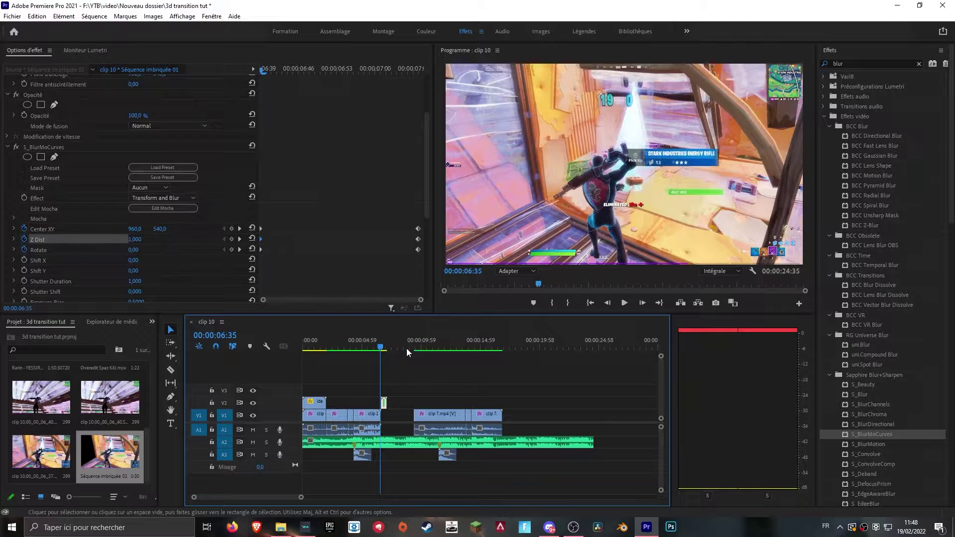
left_click_drag(302, 497, 227, 496)
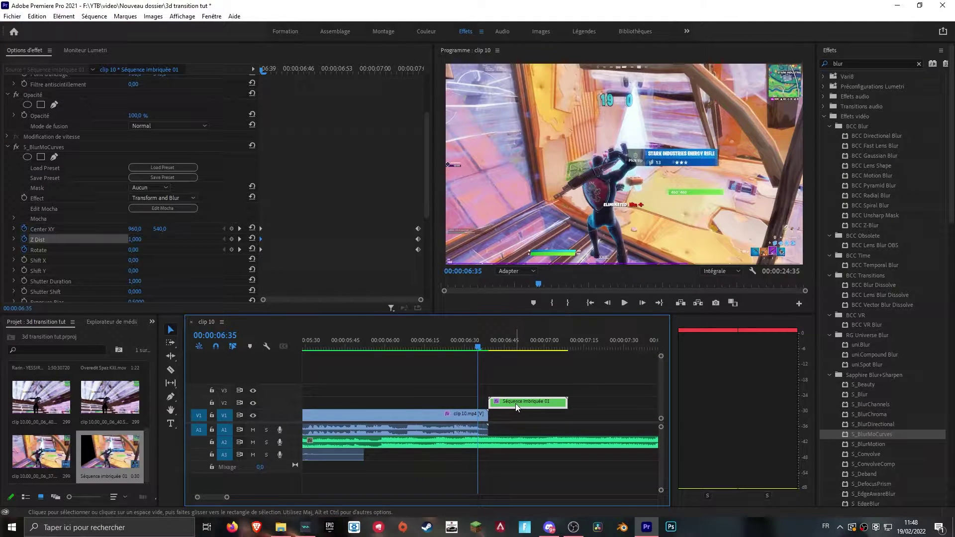
- Duplicate Séquence imbriquée 01 onto tracks V2–V5 and shift the lower copies later
left_click_drag(515, 402, 516, 380)
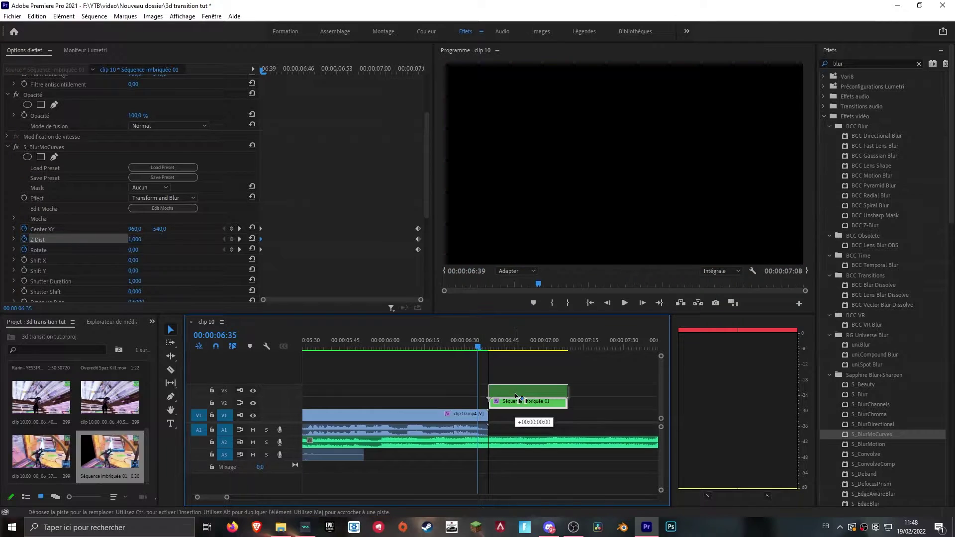
left_click_drag(517, 382, 512, 364)
left_click(504, 393)
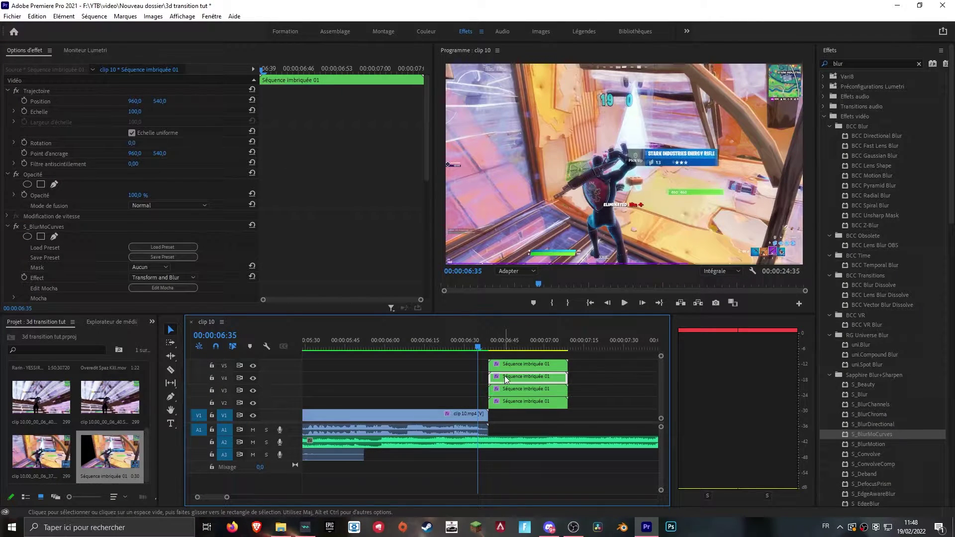
mouse_move(504, 380)
left_mouse_down()
mouse_move(573, 406)
mouse_move(567, 375)
mouse_move(567, 403)
left_mouse_up()
- Scrub through the staggered nested layers to review the transition
left_click_drag(488, 346, 491, 347)
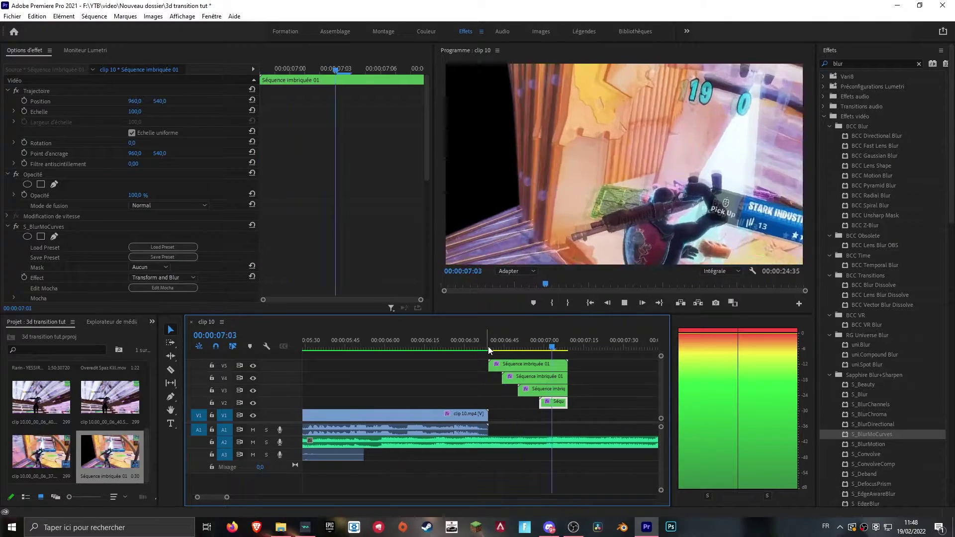
left_click_drag(491, 349, 562, 345)
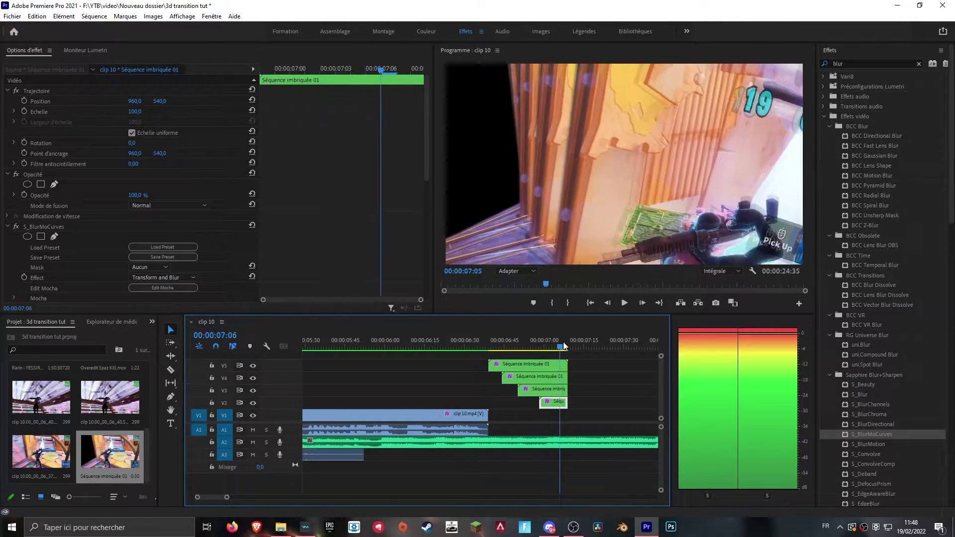
left_click_drag(562, 345, 523, 346)
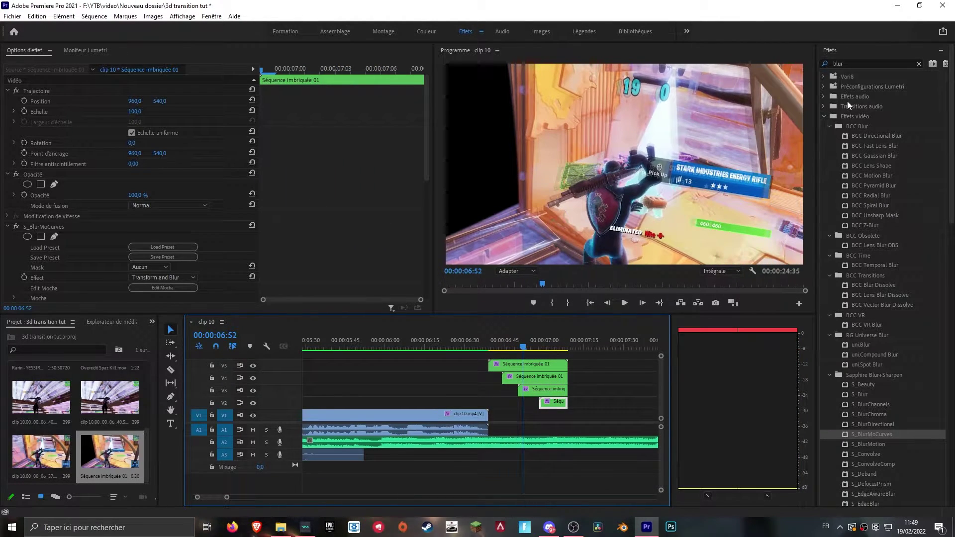
- Search 'drop' in Effects and apply S_DropShadow to the top nested still on V5
double_click(857, 64)
type("drop")
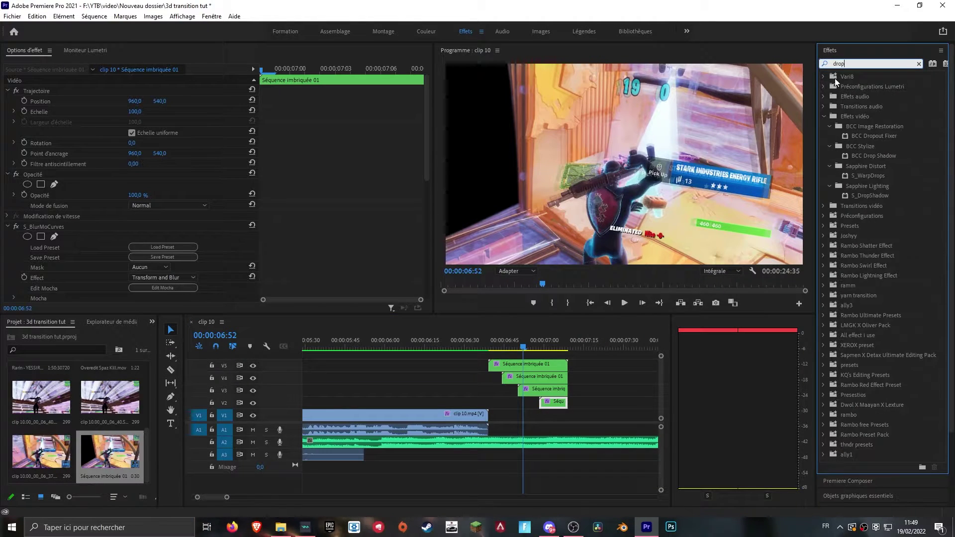
left_click(863, 196)
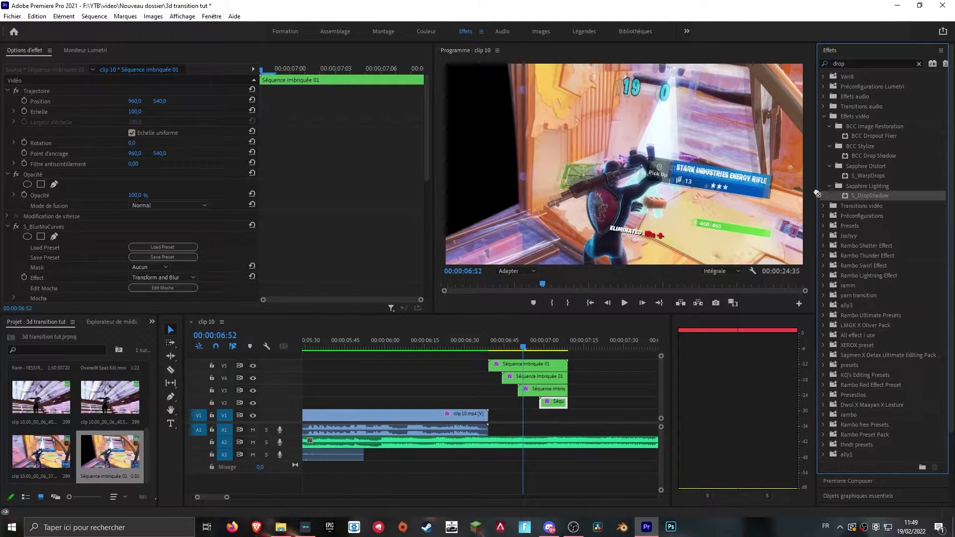
mouse_move(817, 194)
left_mouse_down()
mouse_move(515, 367)
mouse_move(537, 346)
left_mouse_up()
left_click(512, 345)
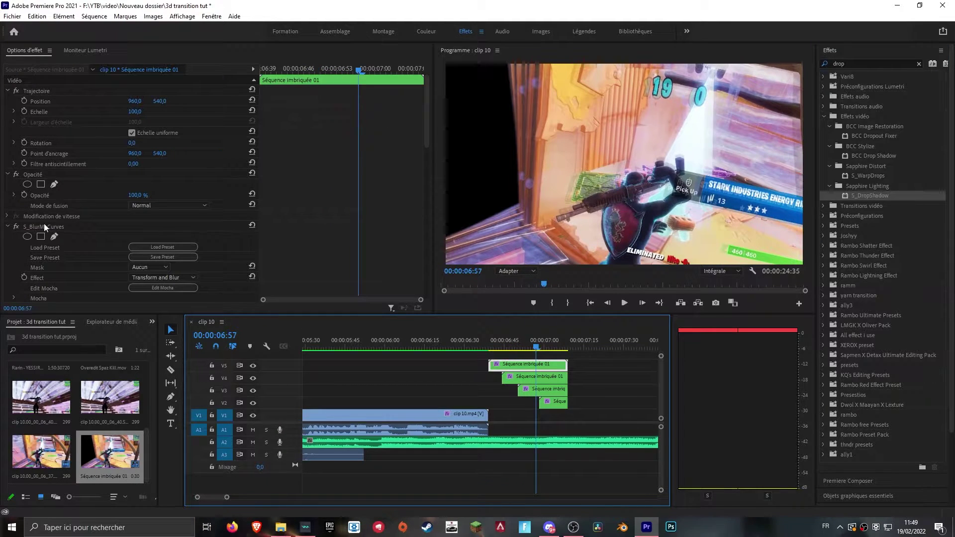
- Inspect the S_DropShadow Shift X/Shift Y settings of 50, then delete the effect
left_click(8, 227)
scroll(112, 279, "down", 2)
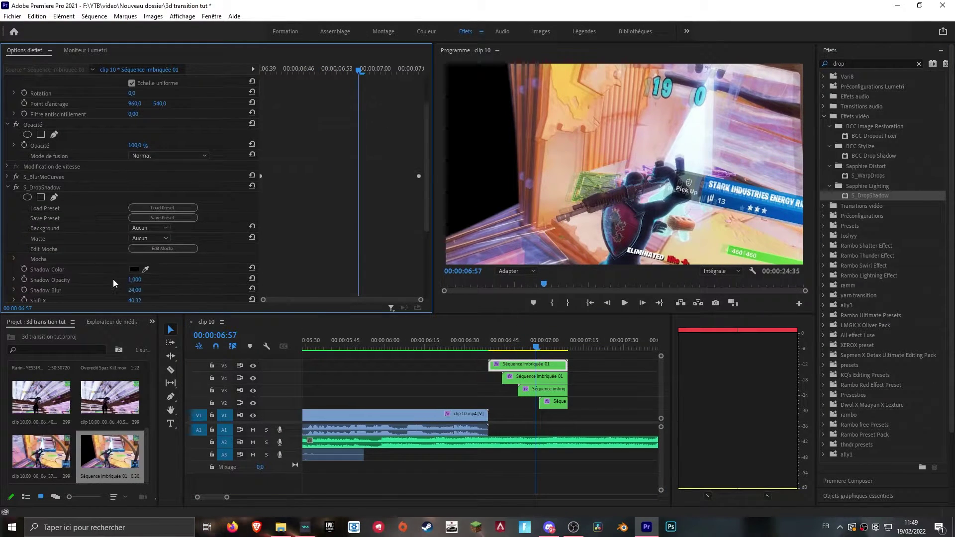
scroll(84, 291, "down", 1)
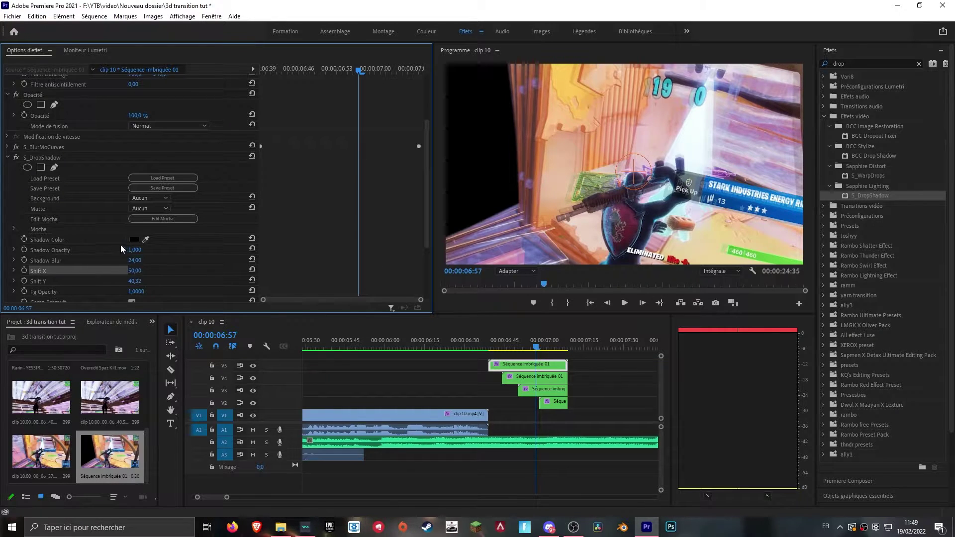
scroll(122, 291, "down", 1)
left_click(135, 272)
type("50")
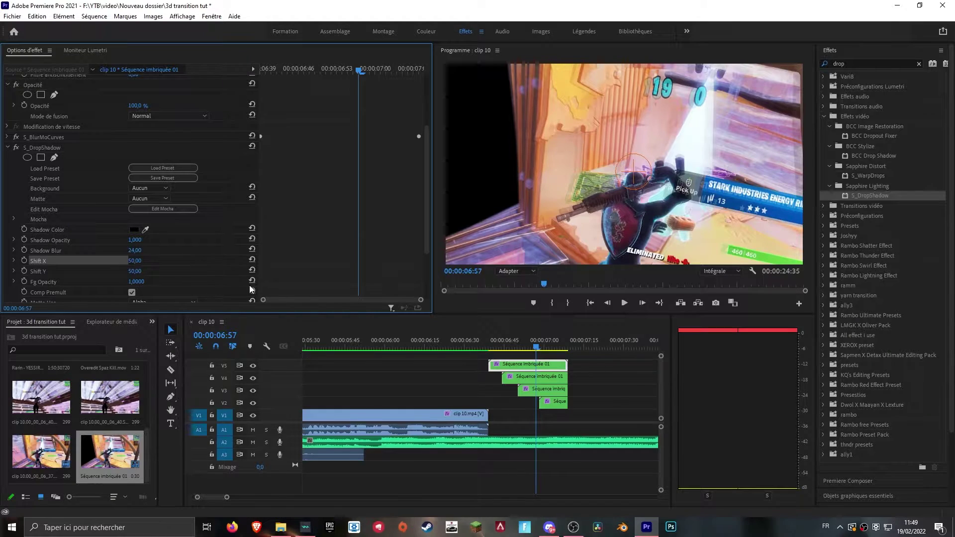
left_click(38, 149)
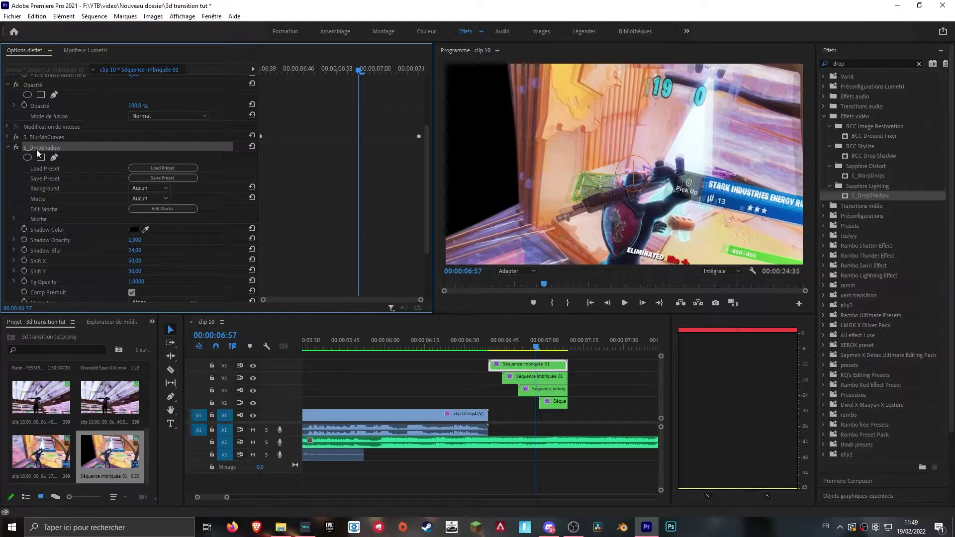
key("Delete")
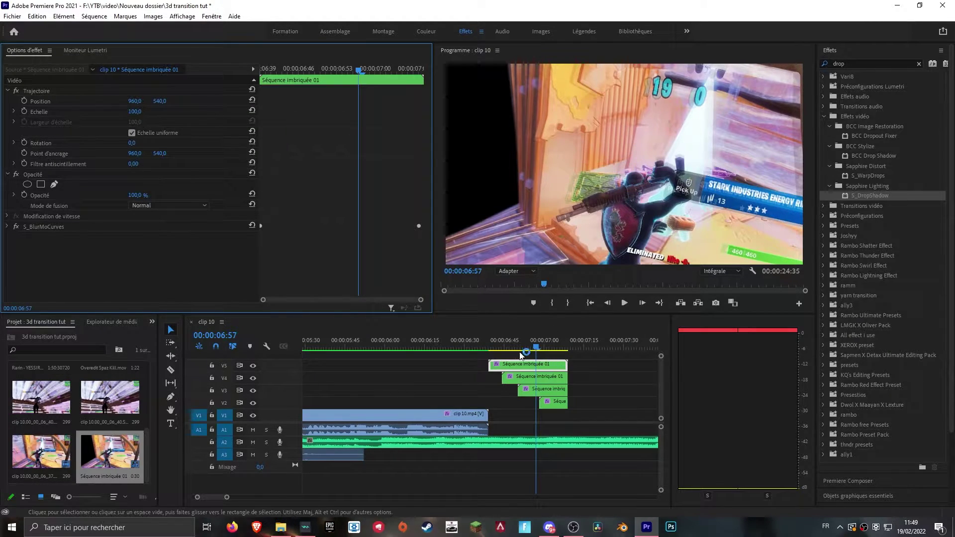
- Move the later clip 7 clips on V1 and A1 earlier so they directly follow the nested stills
left_click(495, 348)
mouse_move(497, 351)
left_mouse_down()
mouse_move(546, 350)
mouse_move(513, 347)
left_mouse_up()
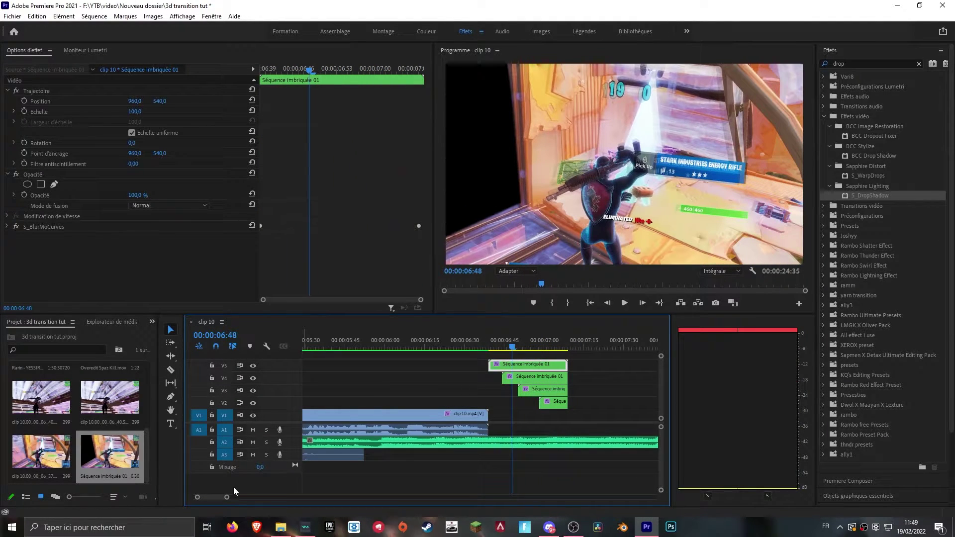
left_click_drag(227, 498, 283, 498)
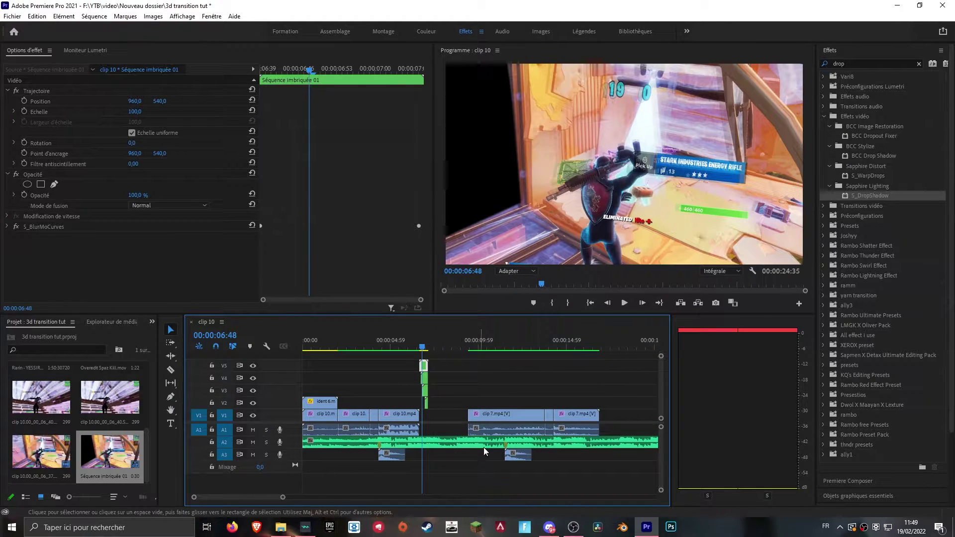
mouse_move(502, 400)
left_mouse_down()
mouse_move(579, 431)
mouse_move(479, 418)
left_mouse_up()
mouse_move(422, 342)
left_mouse_down()
mouse_move(413, 342)
mouse_move(422, 387)
left_mouse_up()
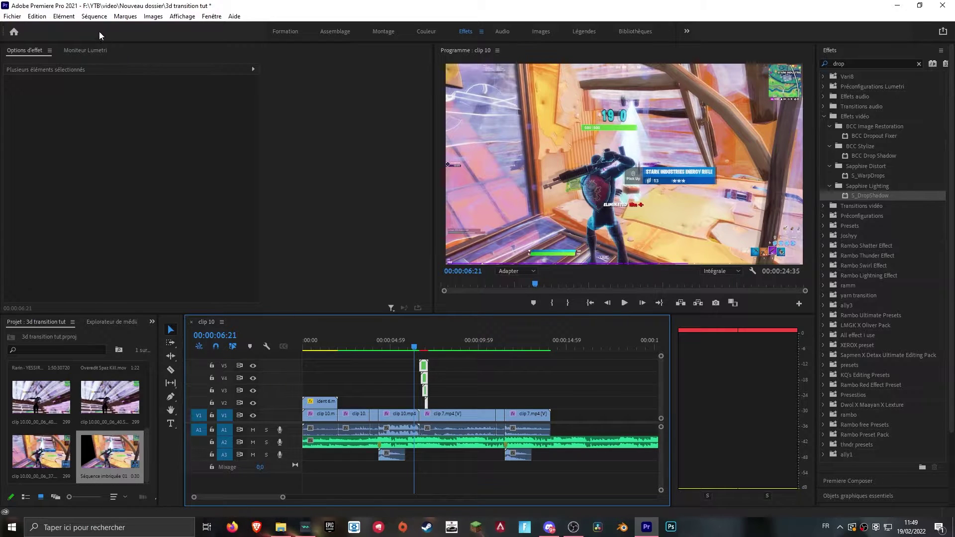
left_click(97, 17)
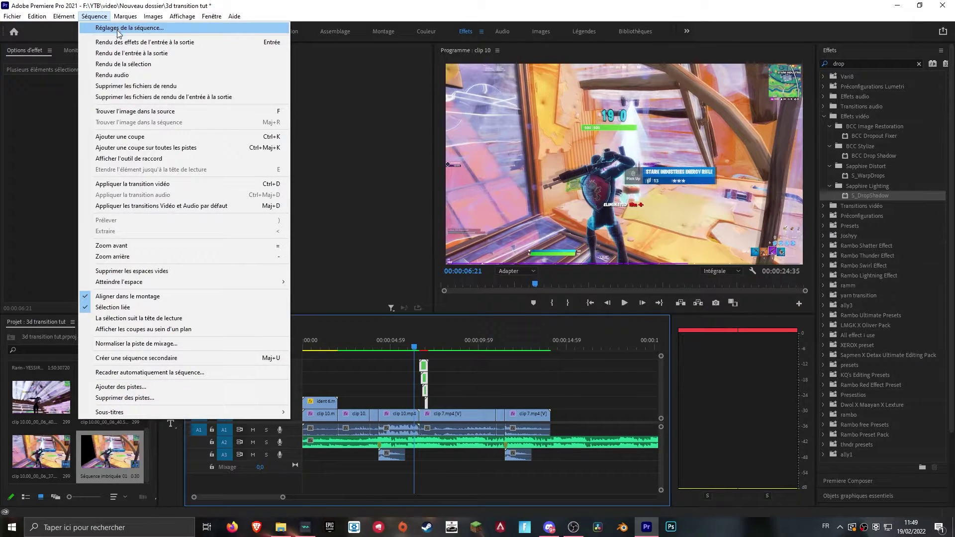
- Render the selected transition section, then stop playback and jump back before the transition
left_click(122, 64)
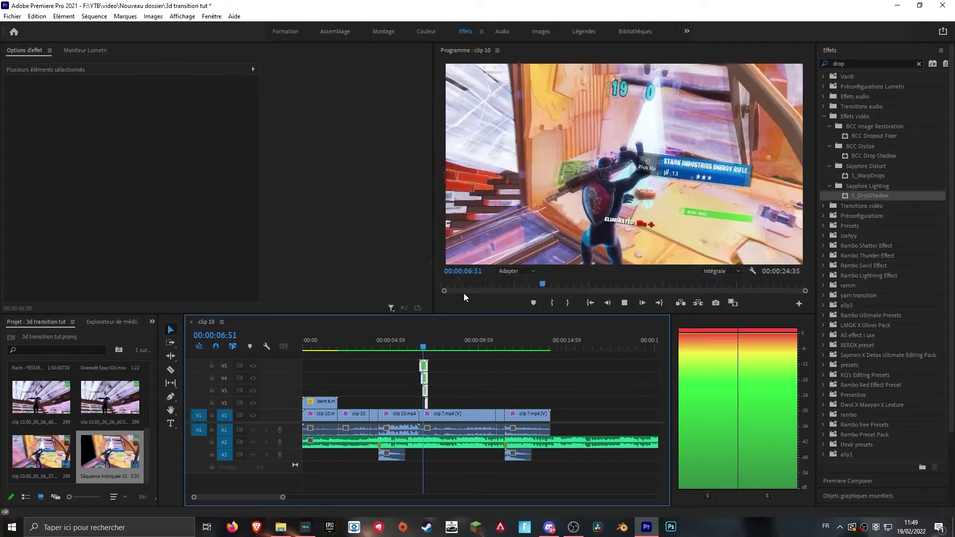
left_click(379, 347)
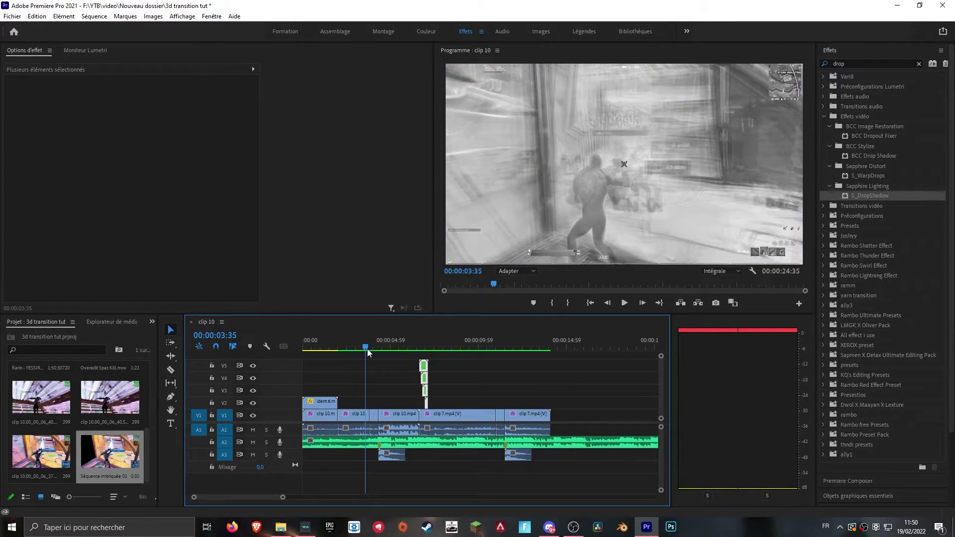
key("space")
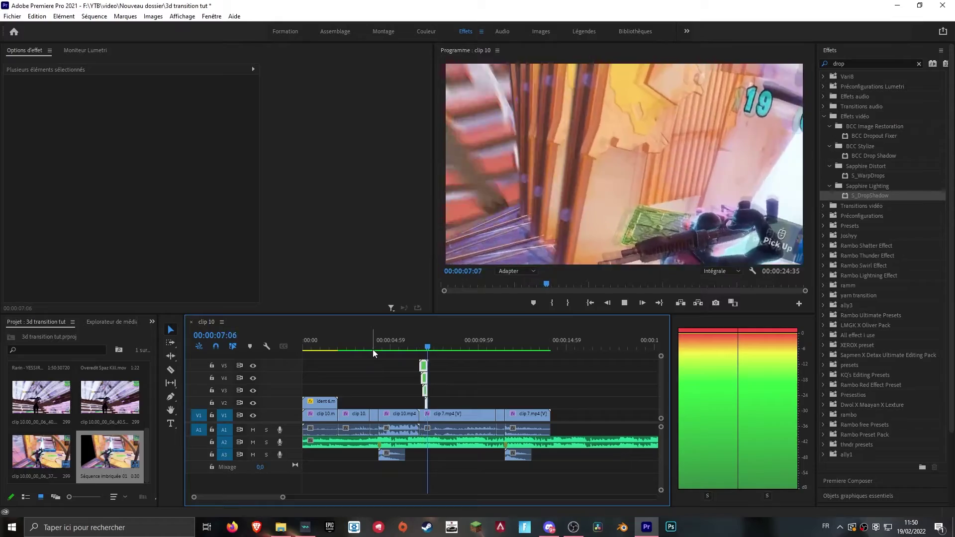
left_click(416, 341)
left_click(419, 340)
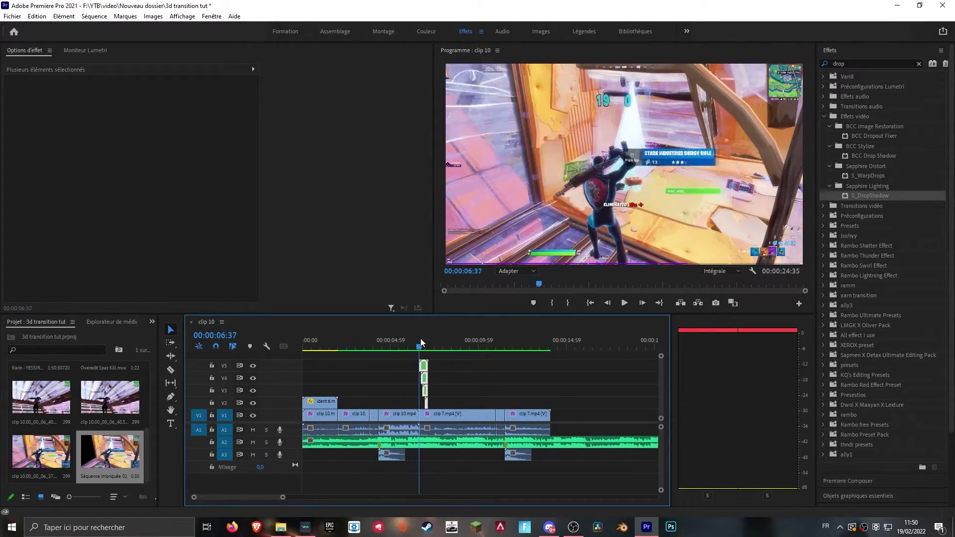
left_click_drag(420, 341, 419, 340)
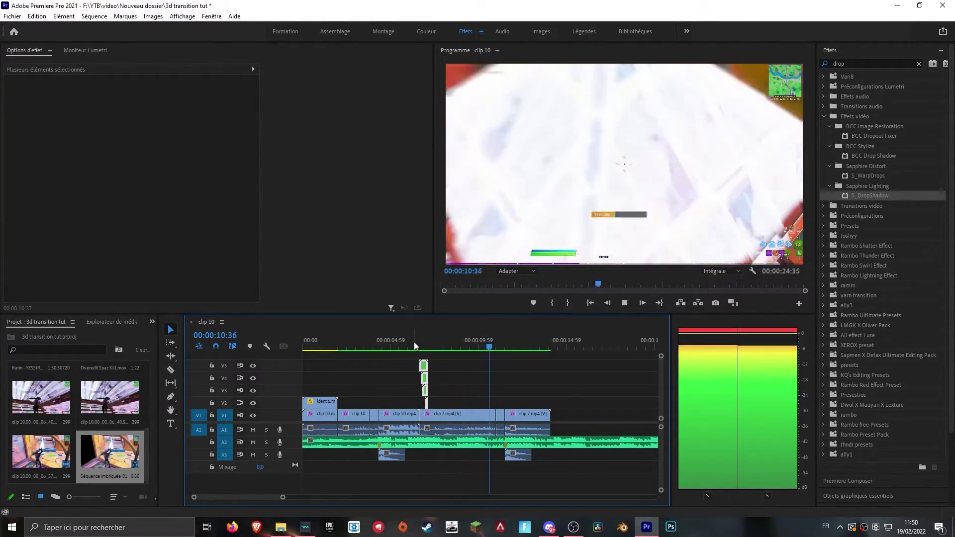
left_click(415, 343)
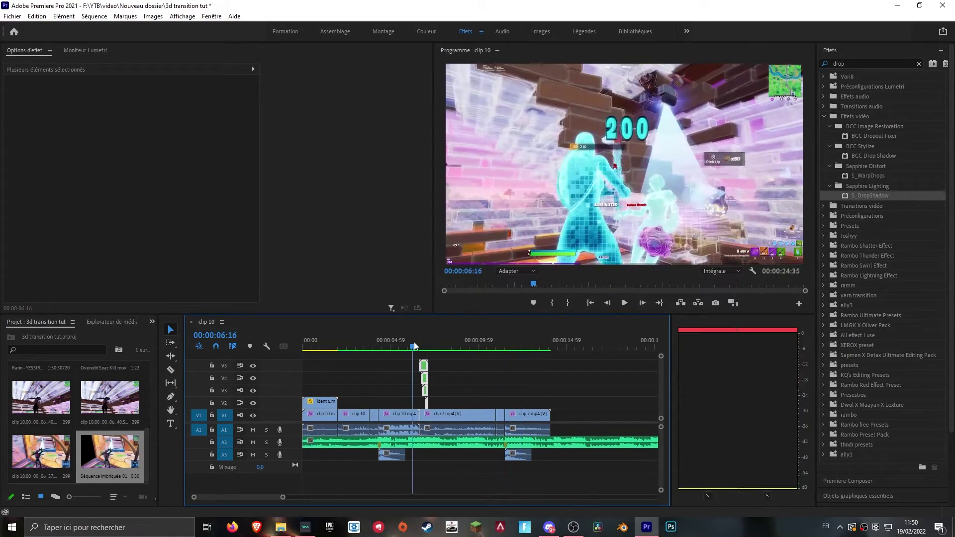
left_click_drag(414, 342, 422, 340)
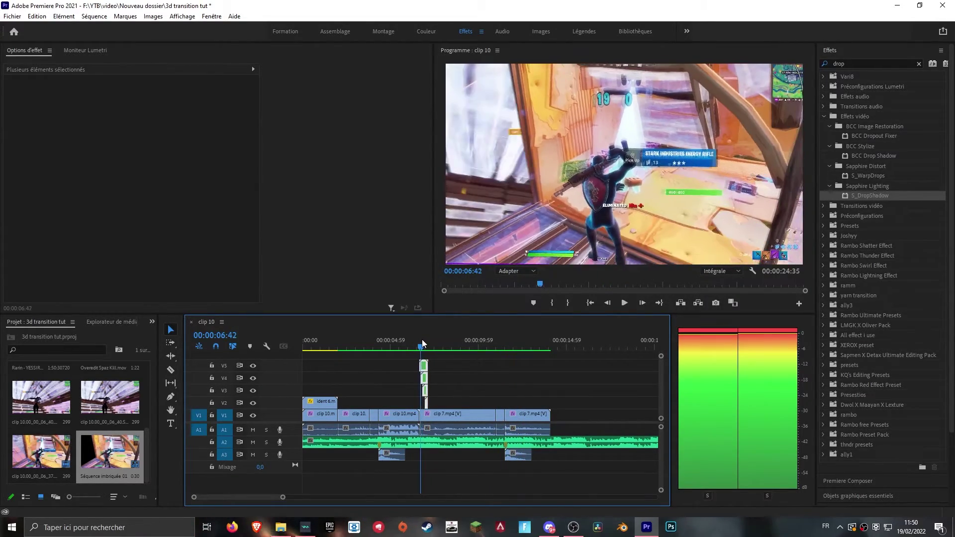
key("space")
left_click_drag(422, 340, 426, 338)
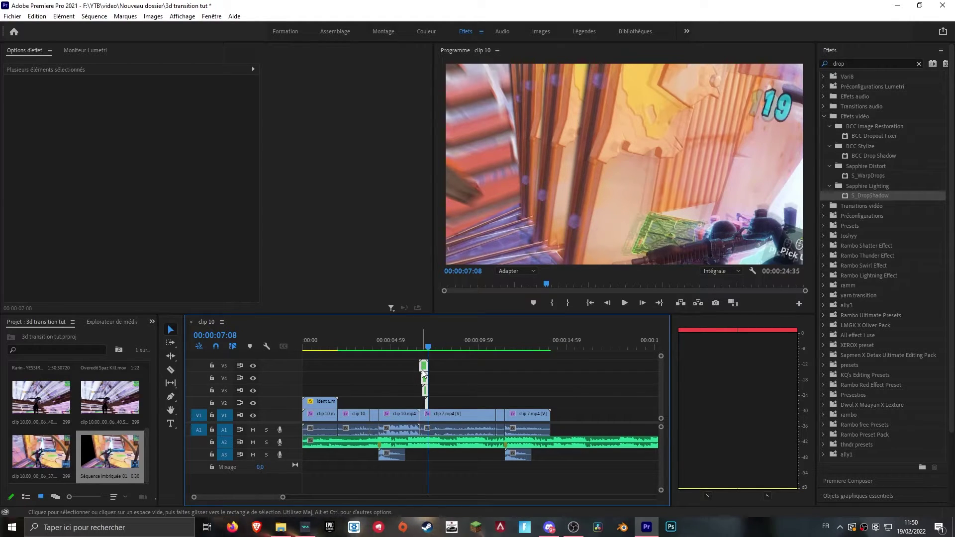
left_click(439, 378)
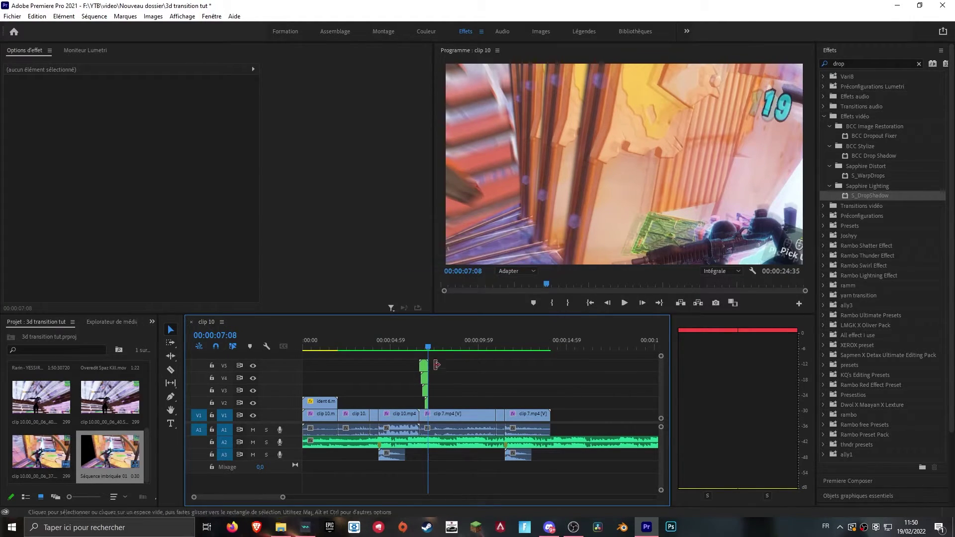
- Select the V5 nested still, expand S_BlurMoCurves and drag its blur centre in the preview
left_click(424, 367)
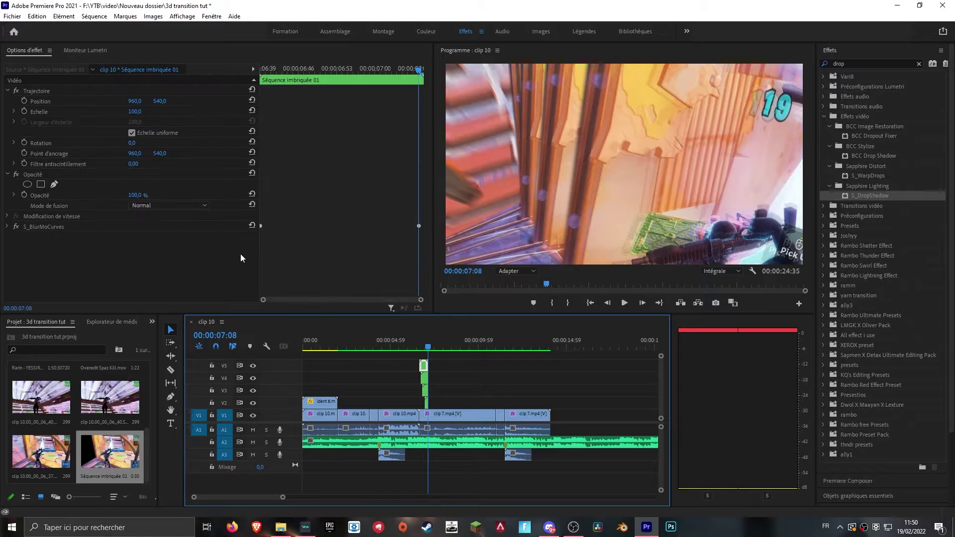
left_click(7, 226)
scroll(73, 288, "down", 2)
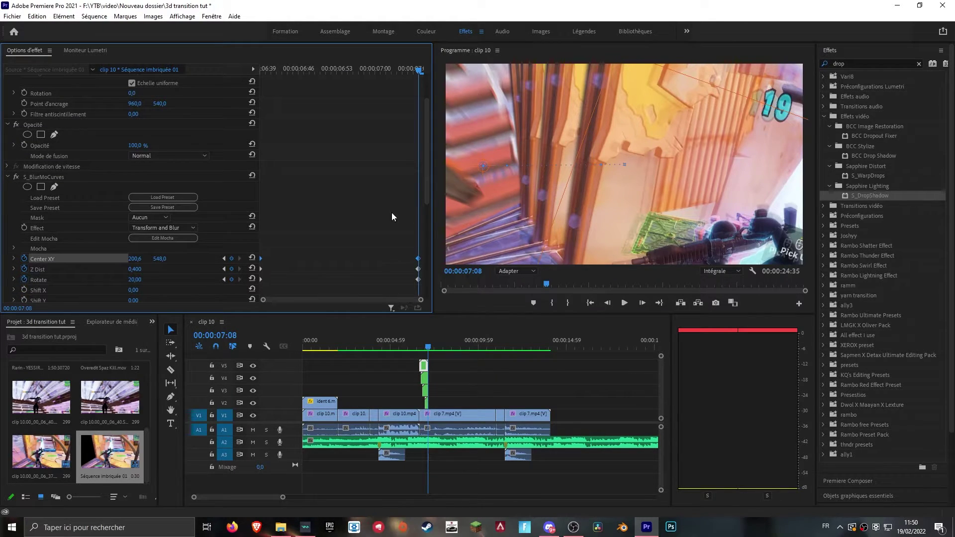
left_click_drag(484, 166, 465, 153)
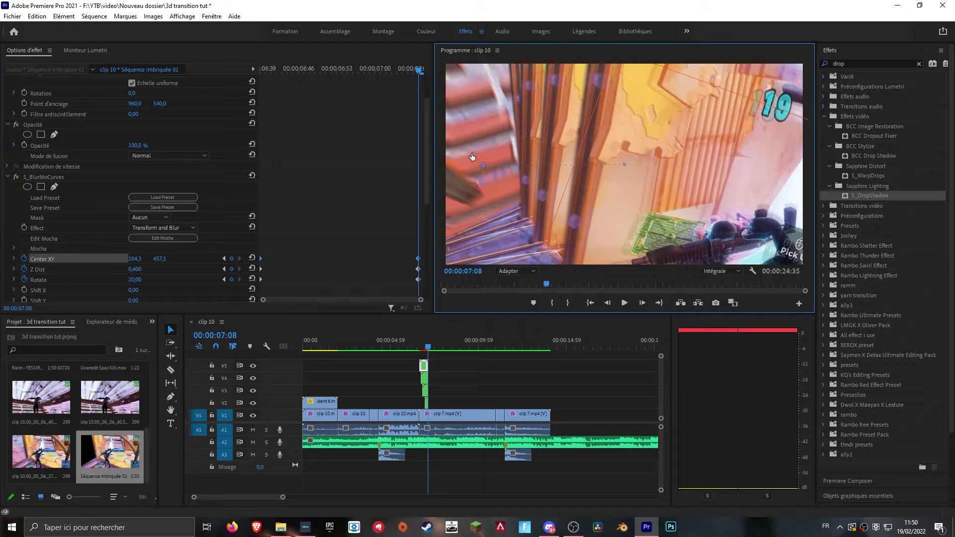
- At 10 % preview zoom, drag the blur centre off-frame, then undo back to 200.6/548.0
left_click(504, 272)
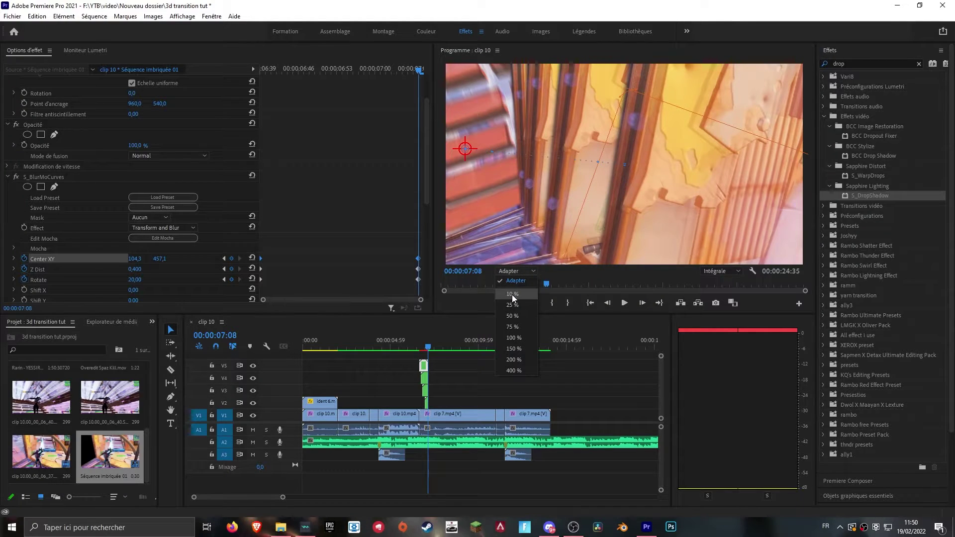
left_click(512, 294)
mouse_move(585, 163)
left_mouse_down()
mouse_move(579, 145)
mouse_move(578, 170)
left_mouse_up()
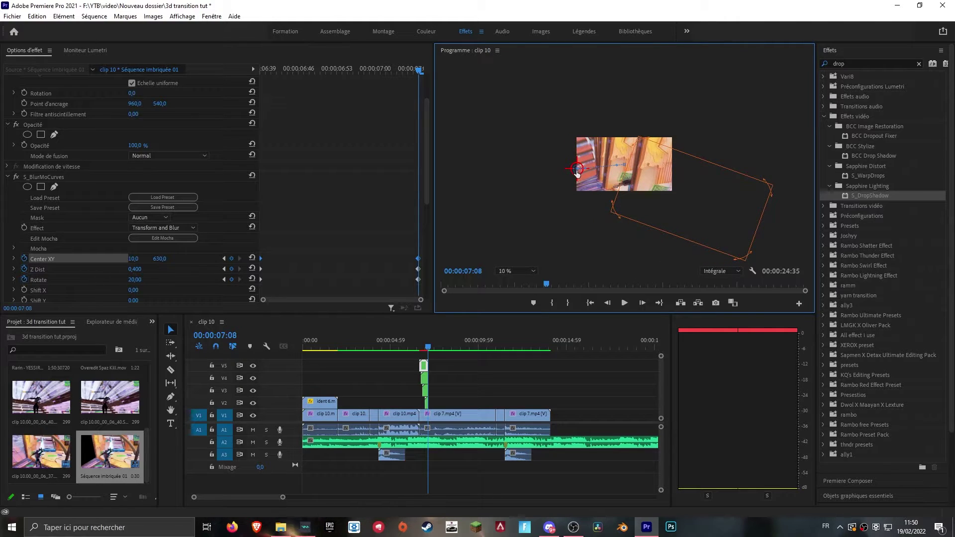
left_click_drag(577, 172, 575, 175)
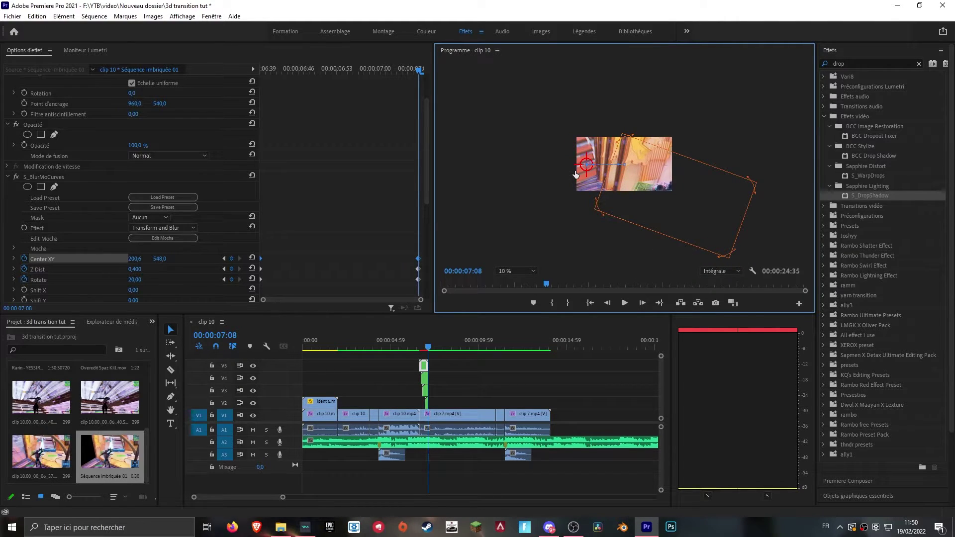
key("ctrl+z")
key("ctrl+shift+z")
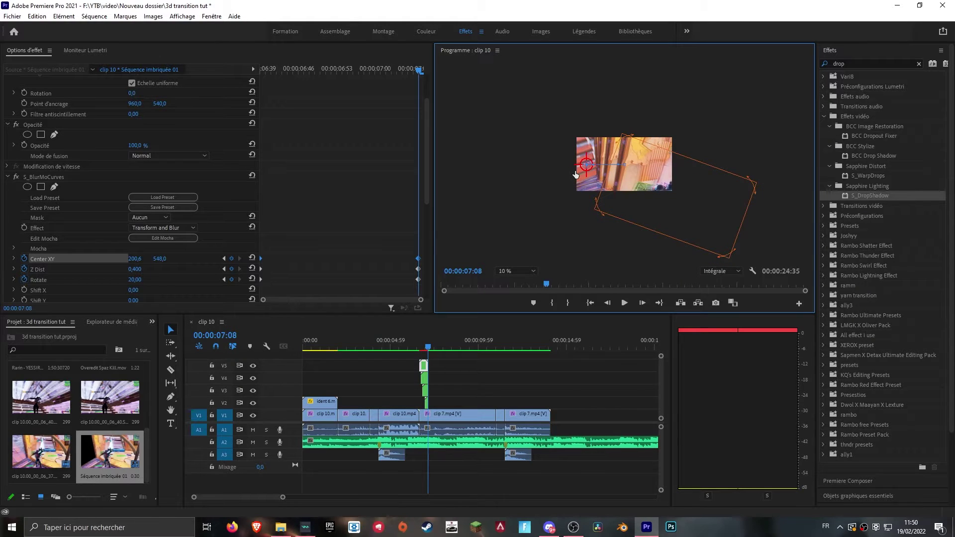
key("ctrl+shift+z")
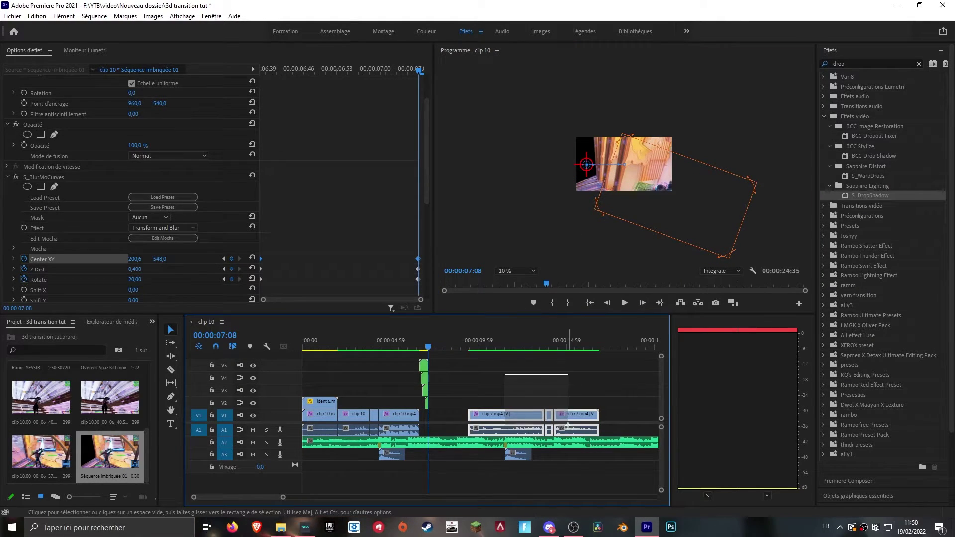
- Move both clip 7 clips 2:46 earlier so they follow the transition directly
left_click_drag(505, 379, 597, 433)
left_click_drag(578, 423, 527, 421)
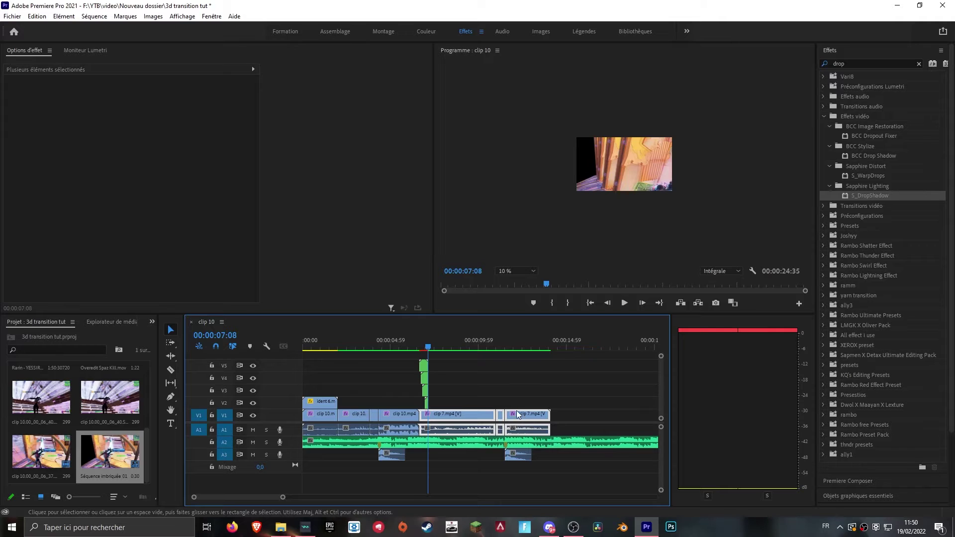
key("j")
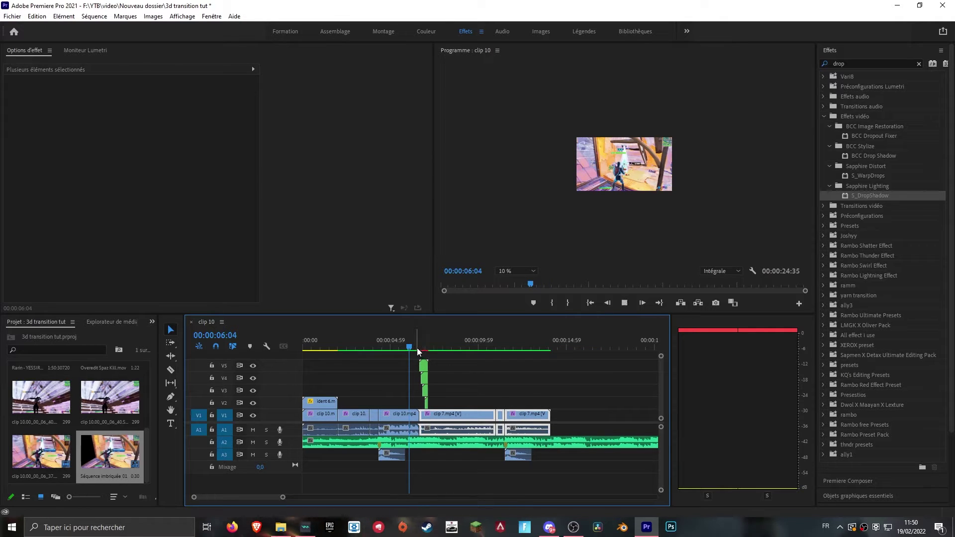
- Fit the preview to the monitor, deselect the clips, and review playback from 05:00 to 06:38
left_click(536, 273)
left_click(521, 280)
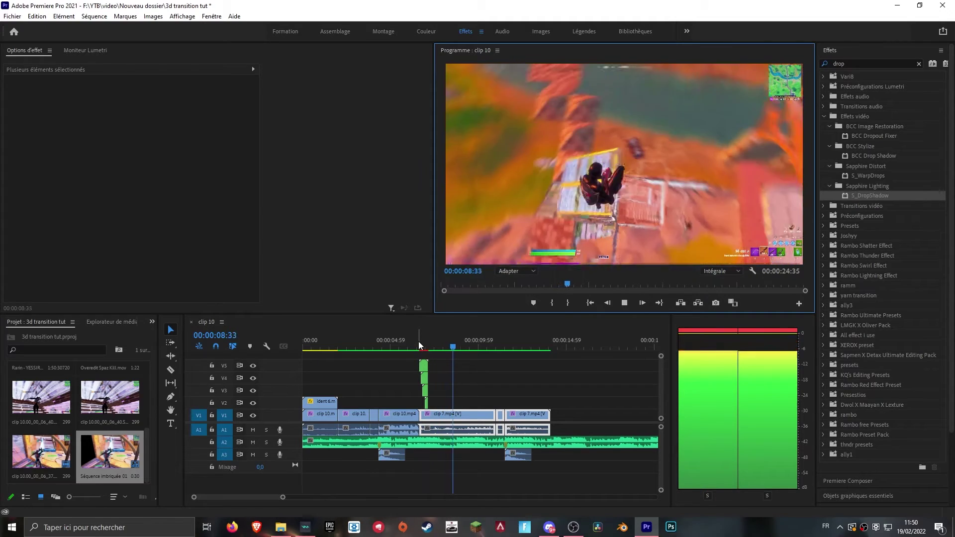
left_click(496, 372)
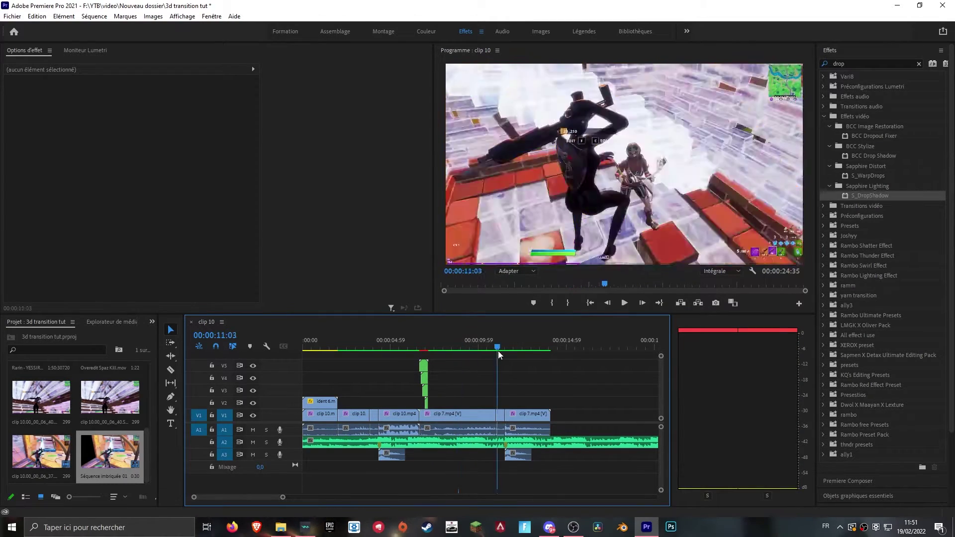
key("space")
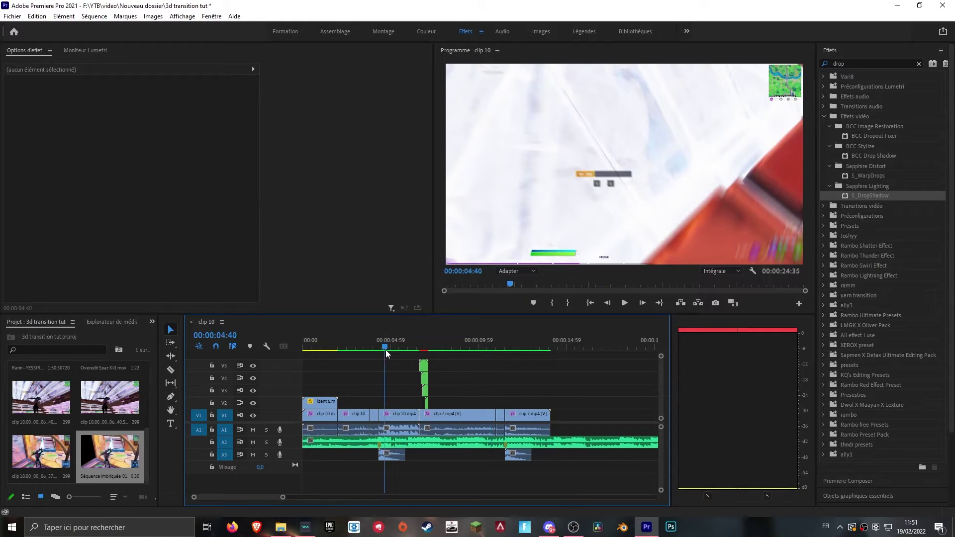
left_click_drag(386, 350, 392, 348)
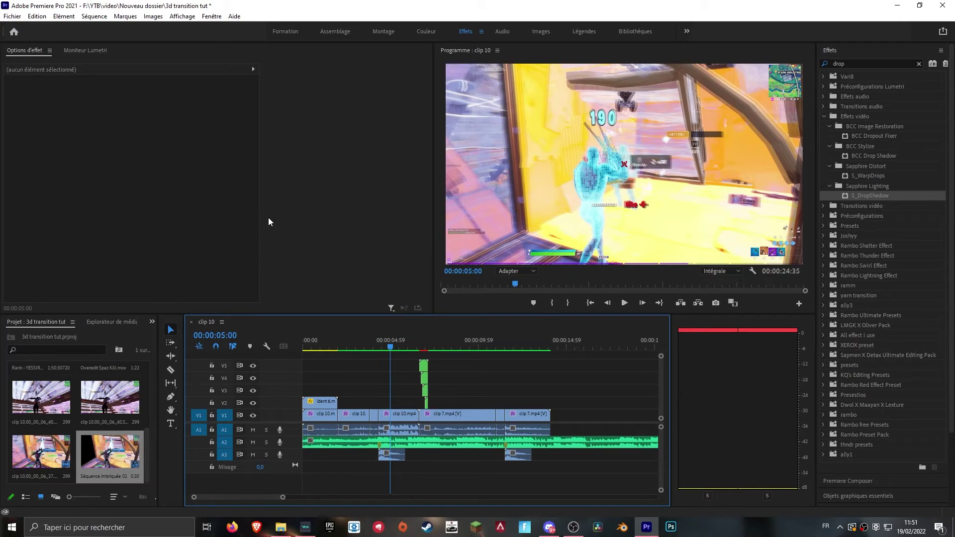
left_click(420, 348)
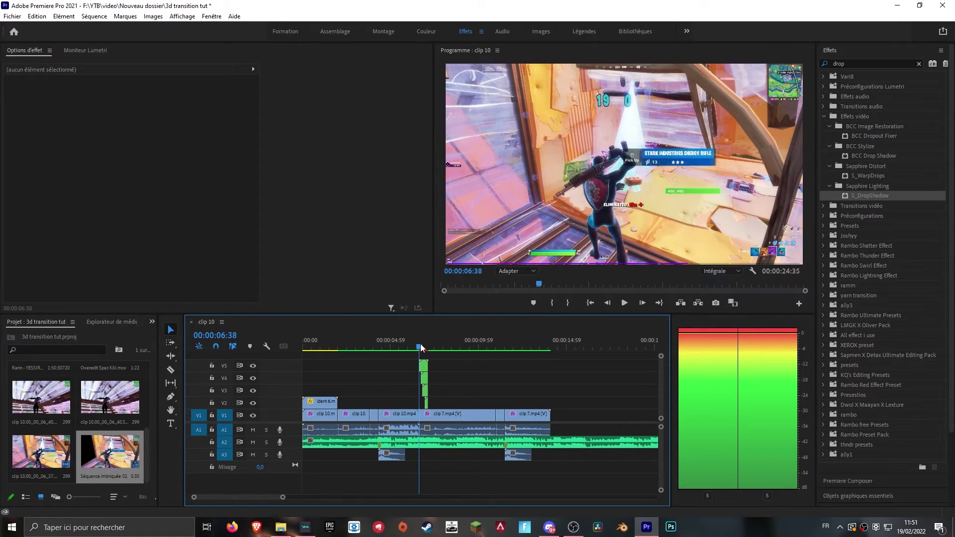